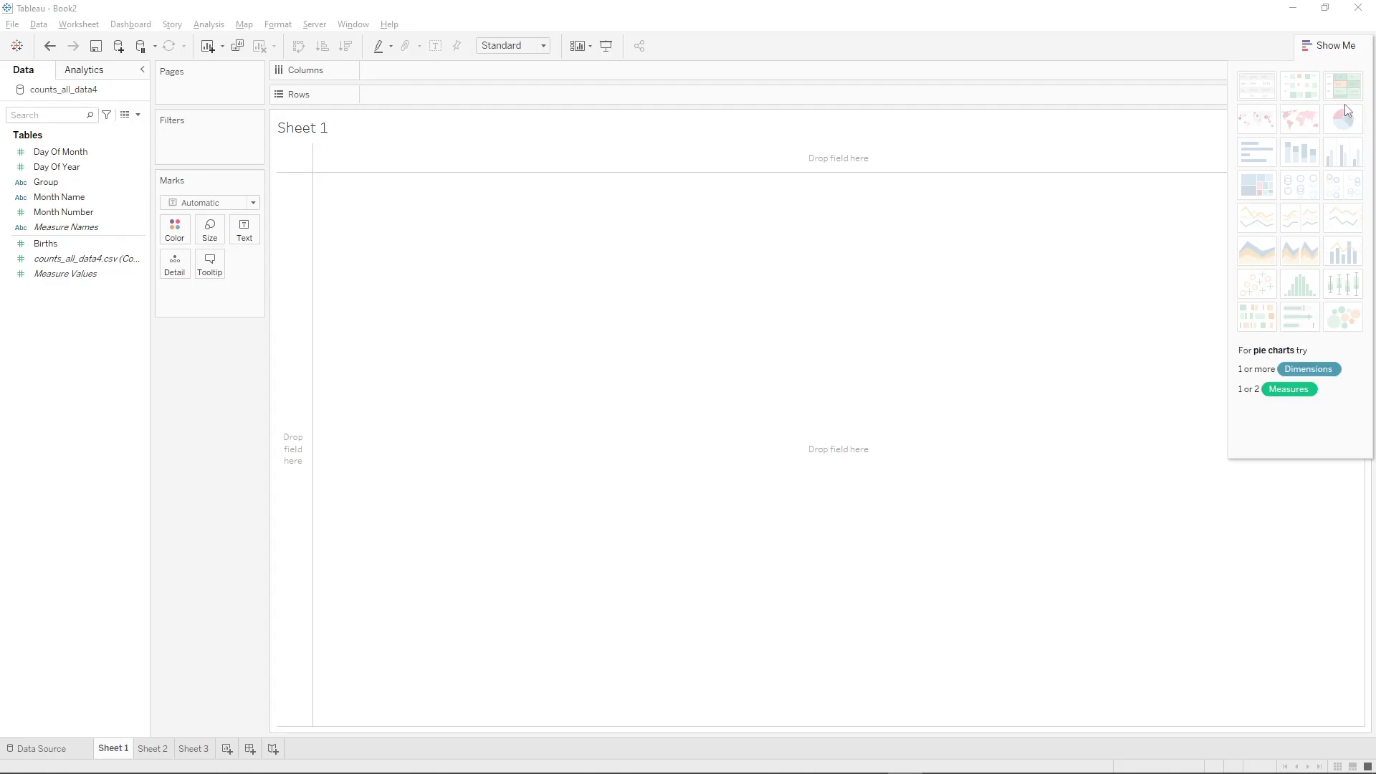
Build a chart on Sheet 1 with Month Name on columns and Births on rows
{"action": "left_click", "coordinate": [1324, 52]}
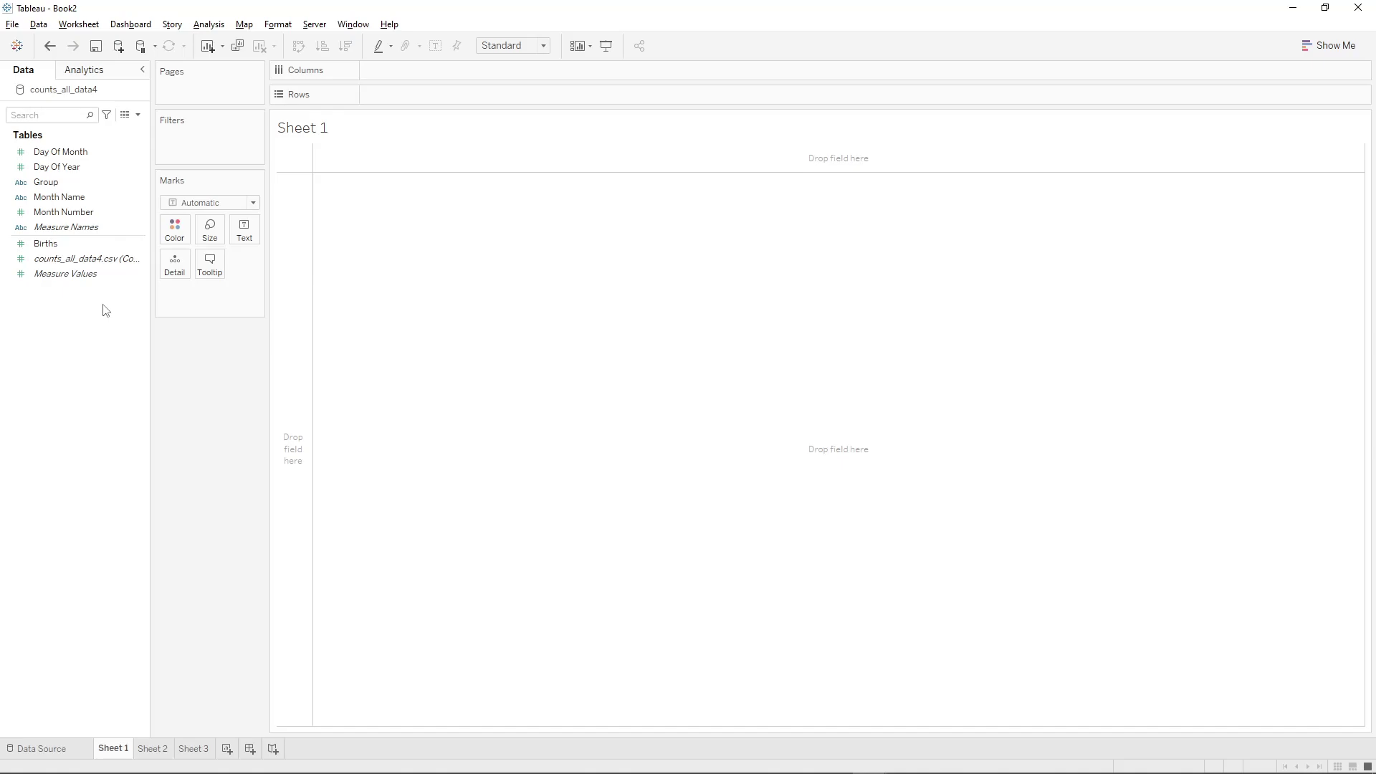
{"action": "left_click", "coordinate": [107, 240]}
{"action": "left_click", "coordinate": [83, 204]}
{"action": "left_click", "coordinate": [81, 241], "text": "ctrl"}
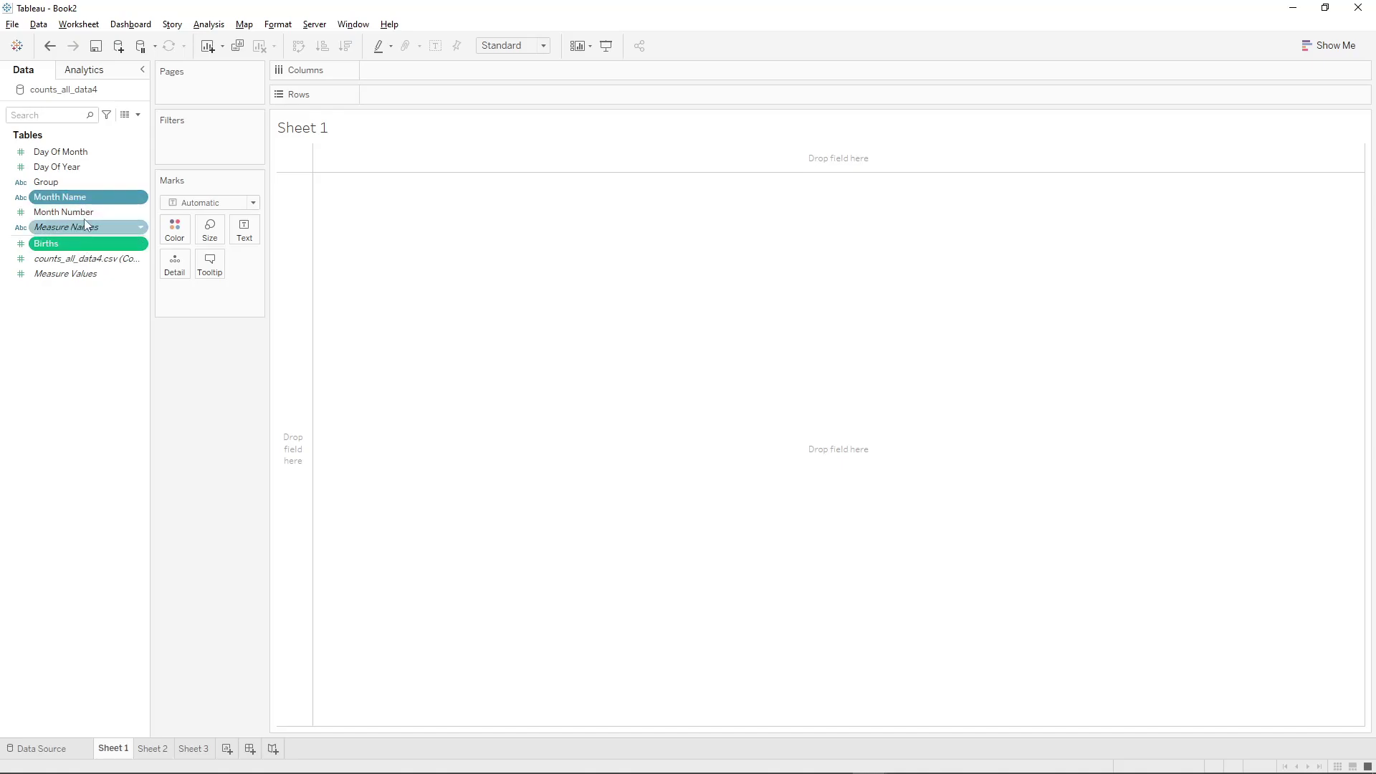
{"action": "left_click_drag", "start_coordinate": [93, 202], "coordinate": [424, 71]}
{"action": "left_click_drag", "start_coordinate": [72, 244], "coordinate": [458, 103]}
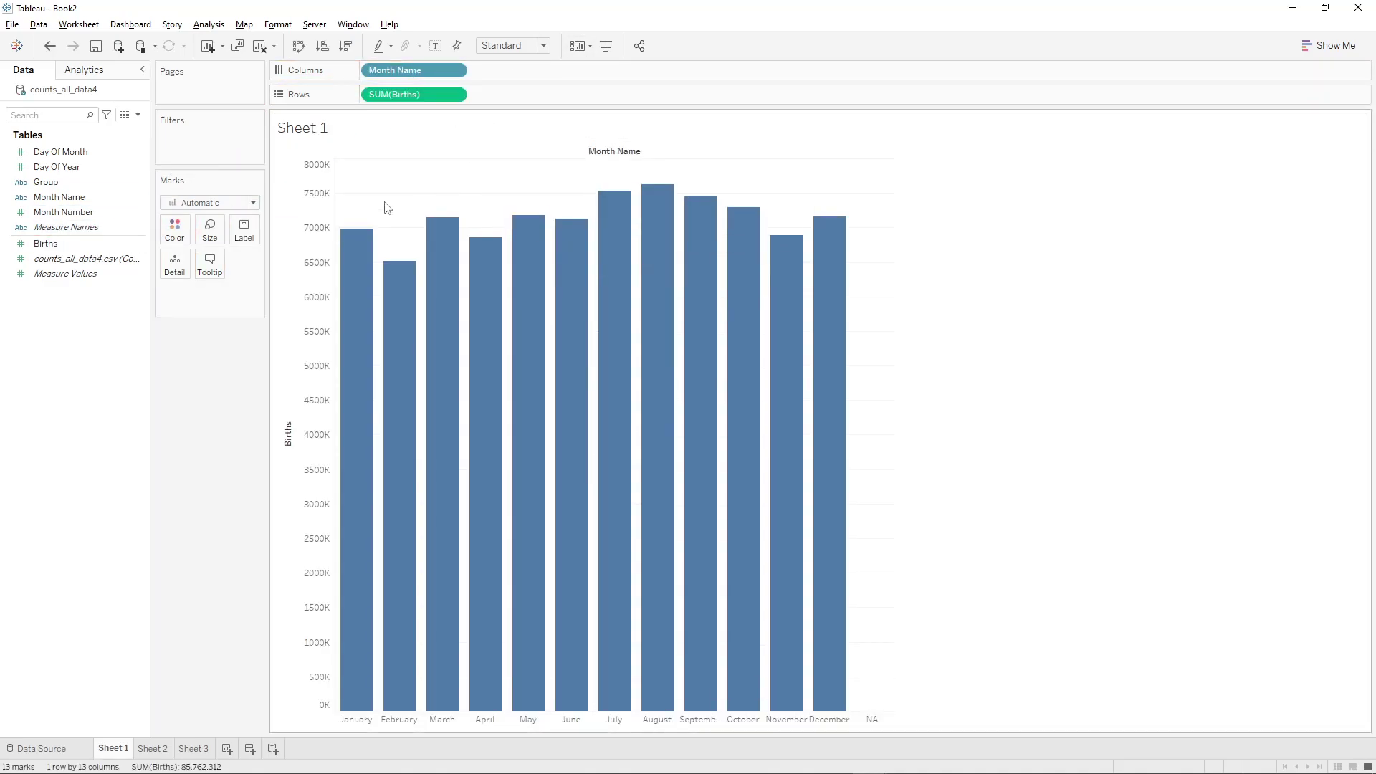
Change Births on the rows from a sum to a dimension and filter Group to baseball
{"action": "left_click", "coordinate": [456, 96]}
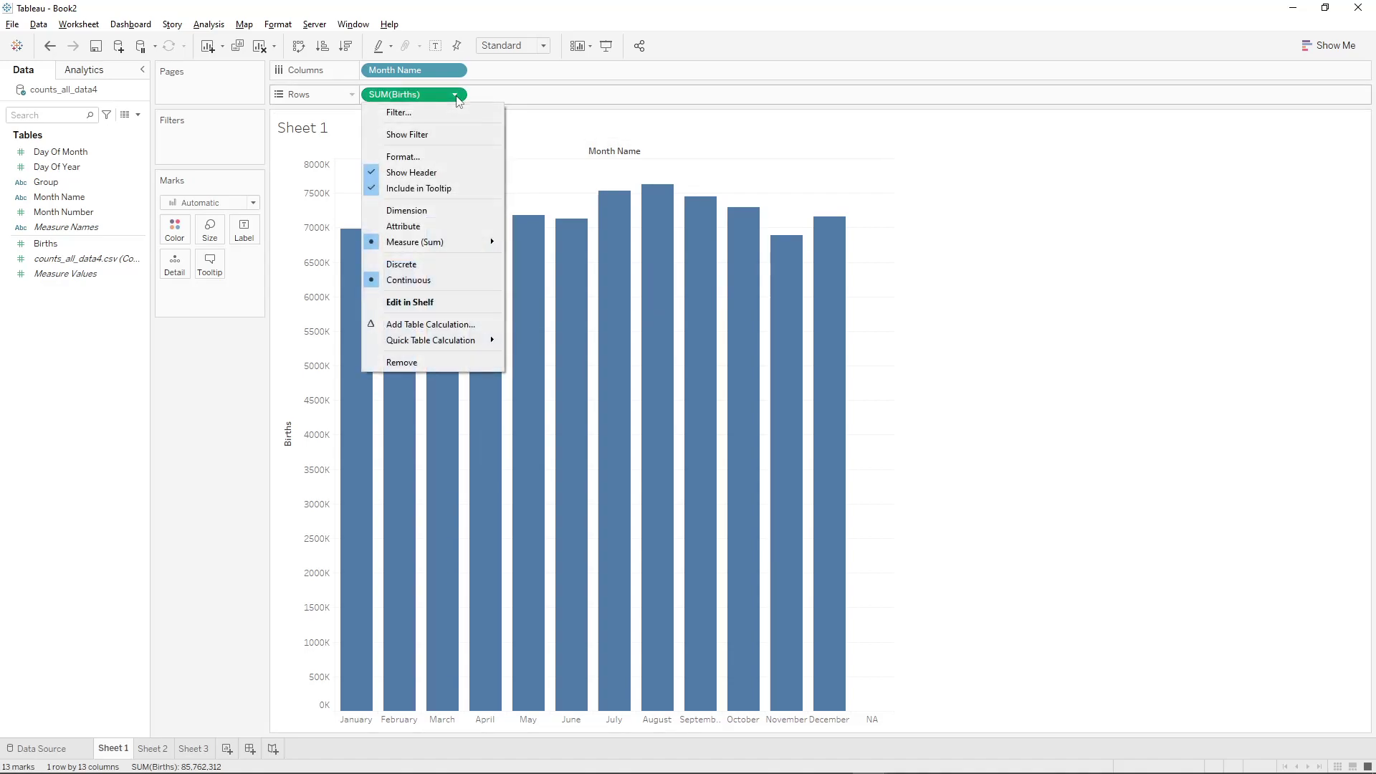
{"action": "left_click", "coordinate": [437, 212]}
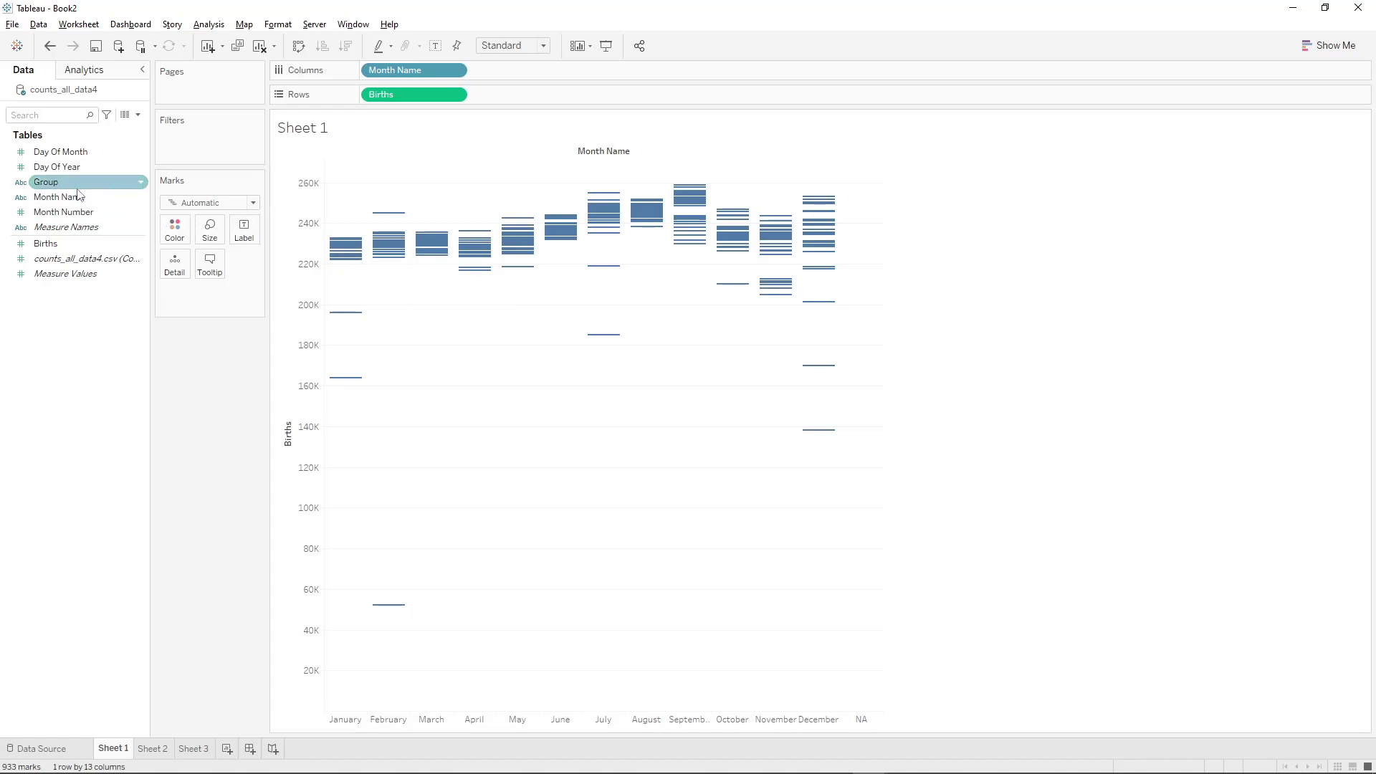
{"action": "left_click_drag", "start_coordinate": [68, 183], "coordinate": [215, 143]}
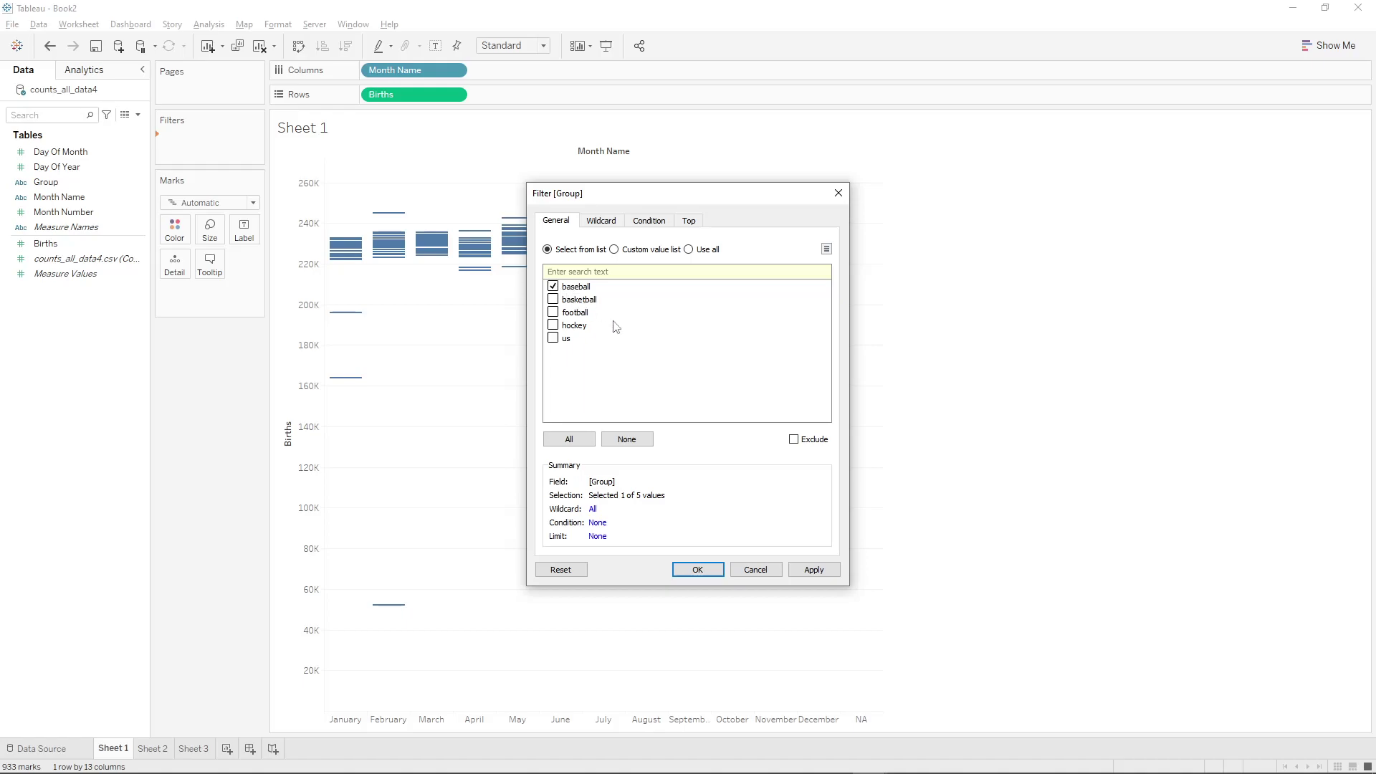
{"action": "left_click", "coordinate": [692, 571]}
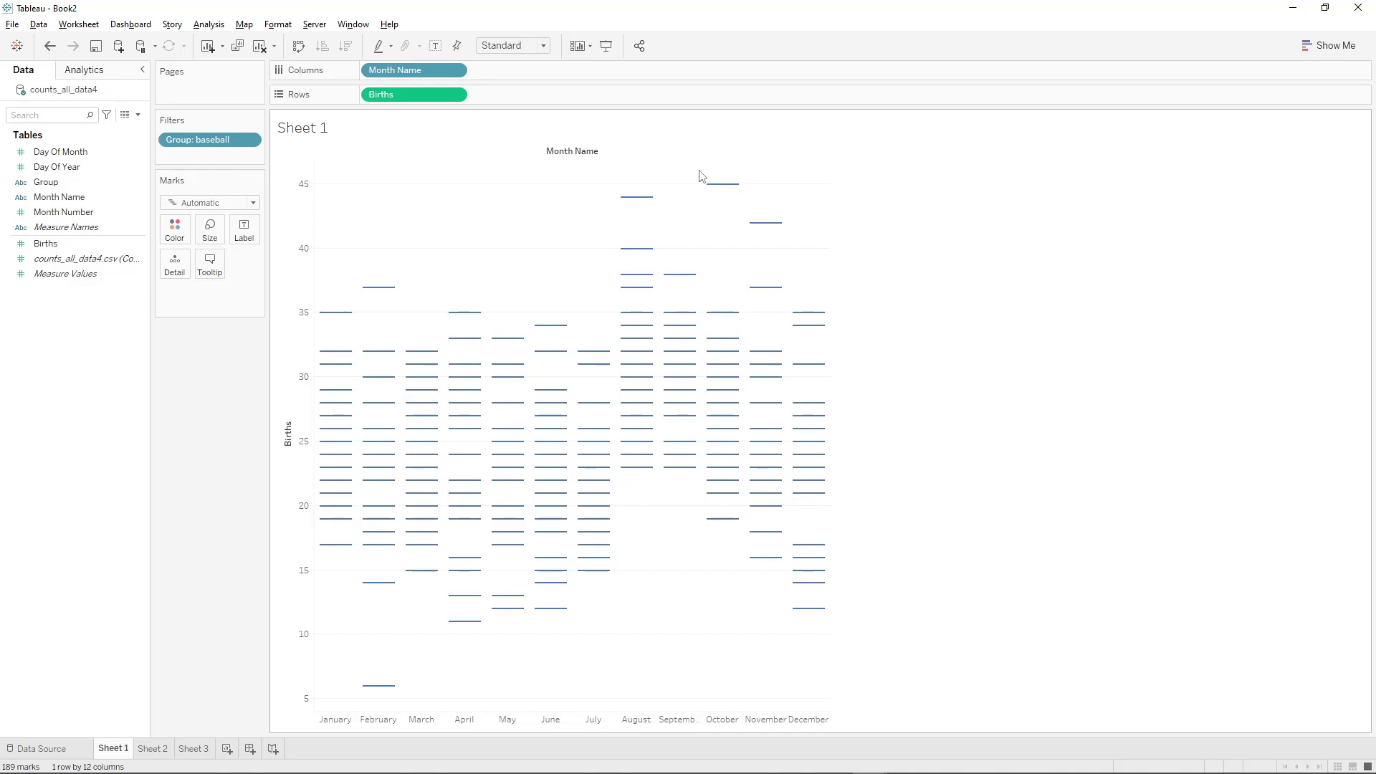
Add a box plot to the monthly births chart and shrink the underlying marks to a small size
{"action": "left_click", "coordinate": [100, 79]}
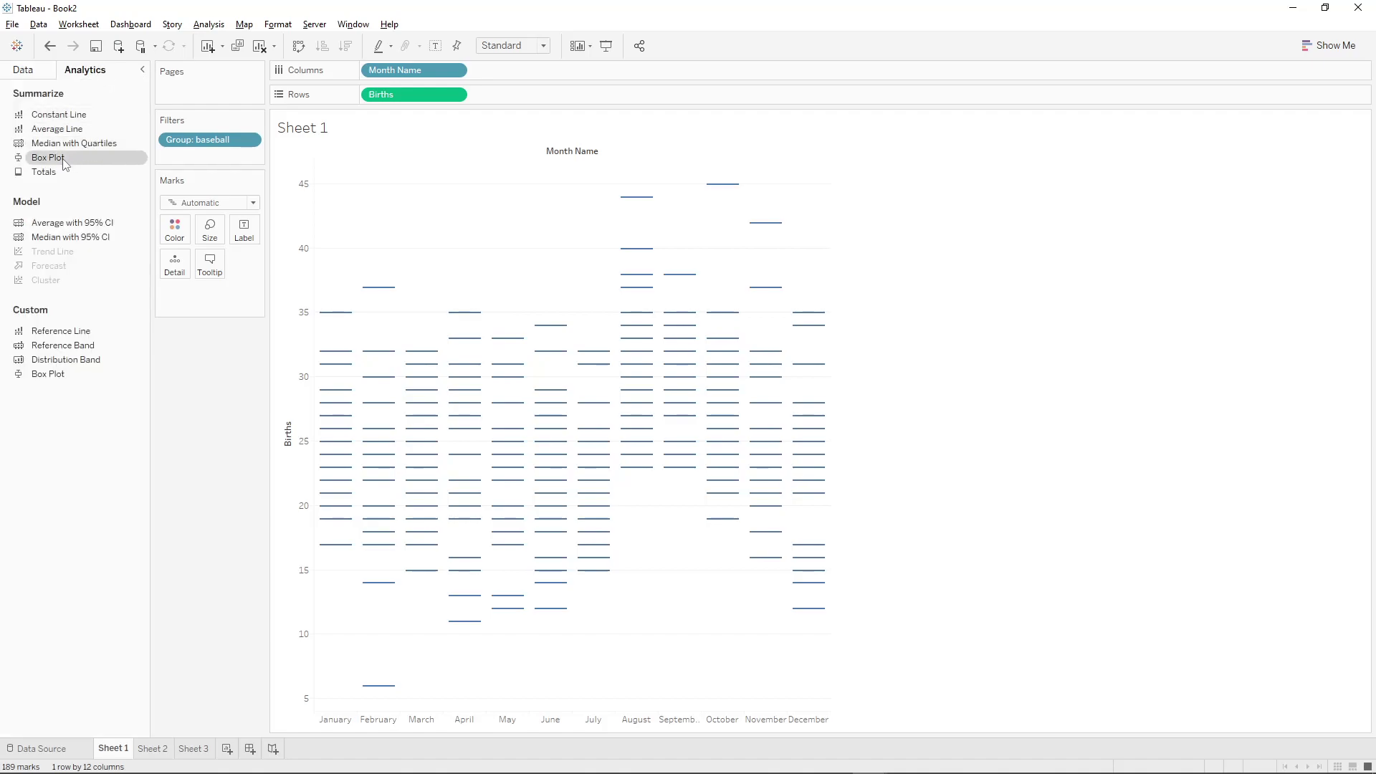
{"action": "left_click_drag", "start_coordinate": [63, 162], "coordinate": [397, 169]}
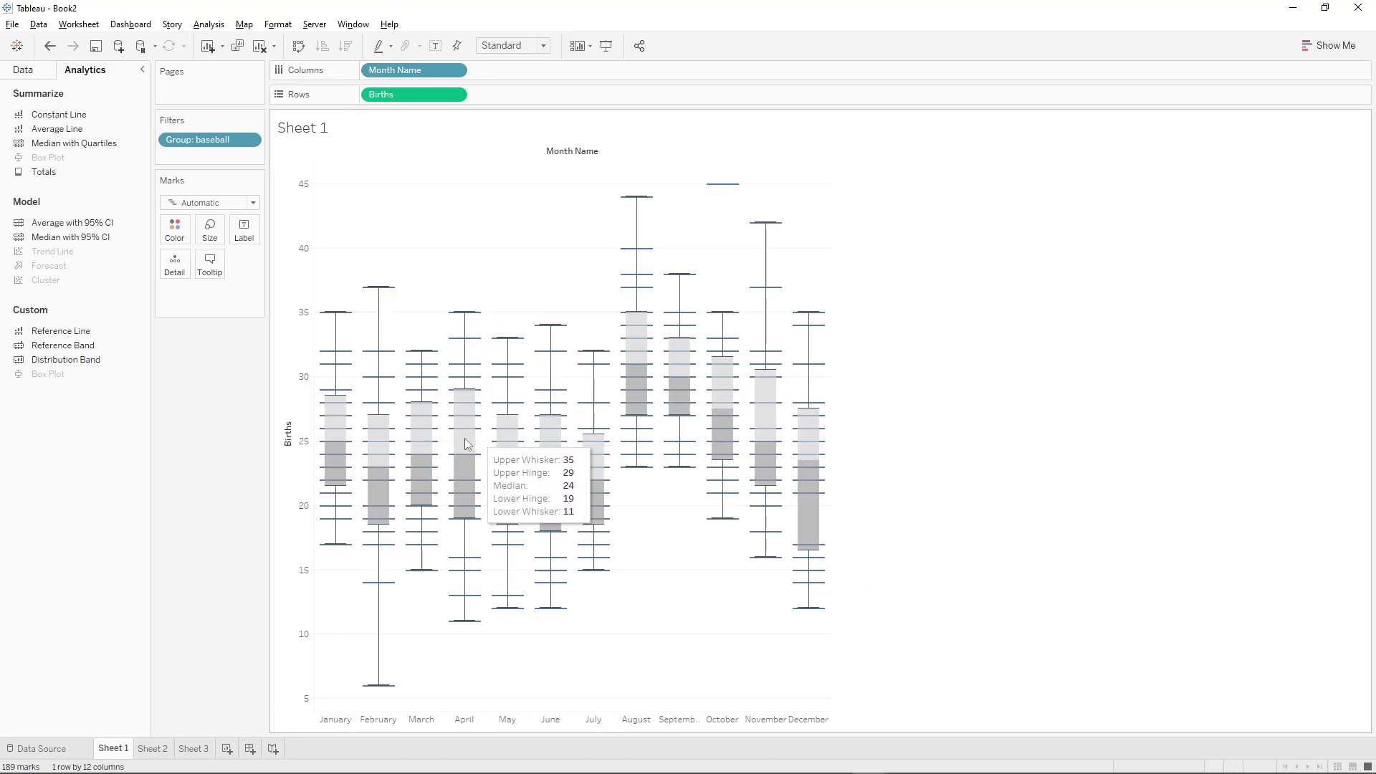
{"action": "left_click", "coordinate": [209, 229]}
{"action": "left_click_drag", "start_coordinate": [295, 265], "coordinate": [220, 269]}
{"action": "left_click", "coordinate": [221, 270]}
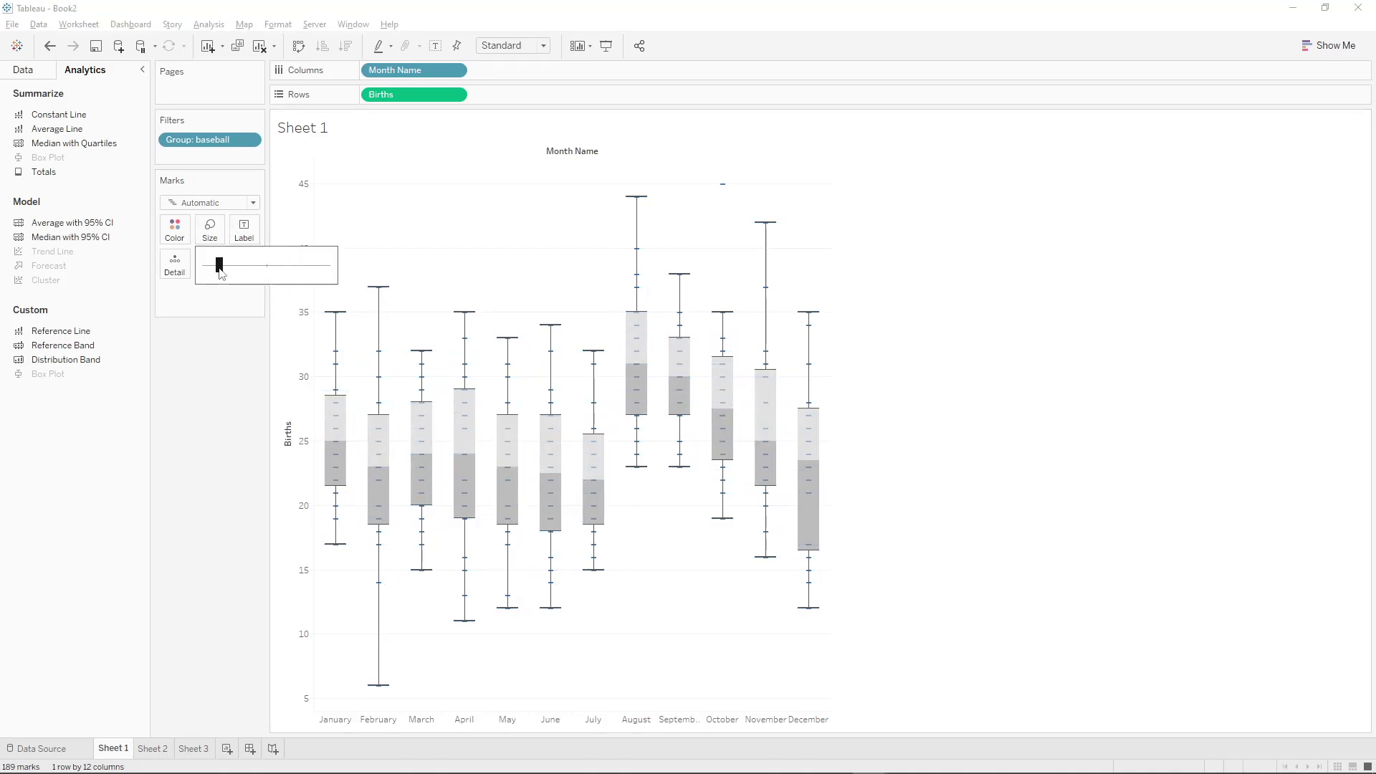
{"action": "left_click", "coordinate": [225, 381]}
Give the box plots a red fill and hide their underlying marks except outliers
{"action": "right_click", "coordinate": [643, 358]}
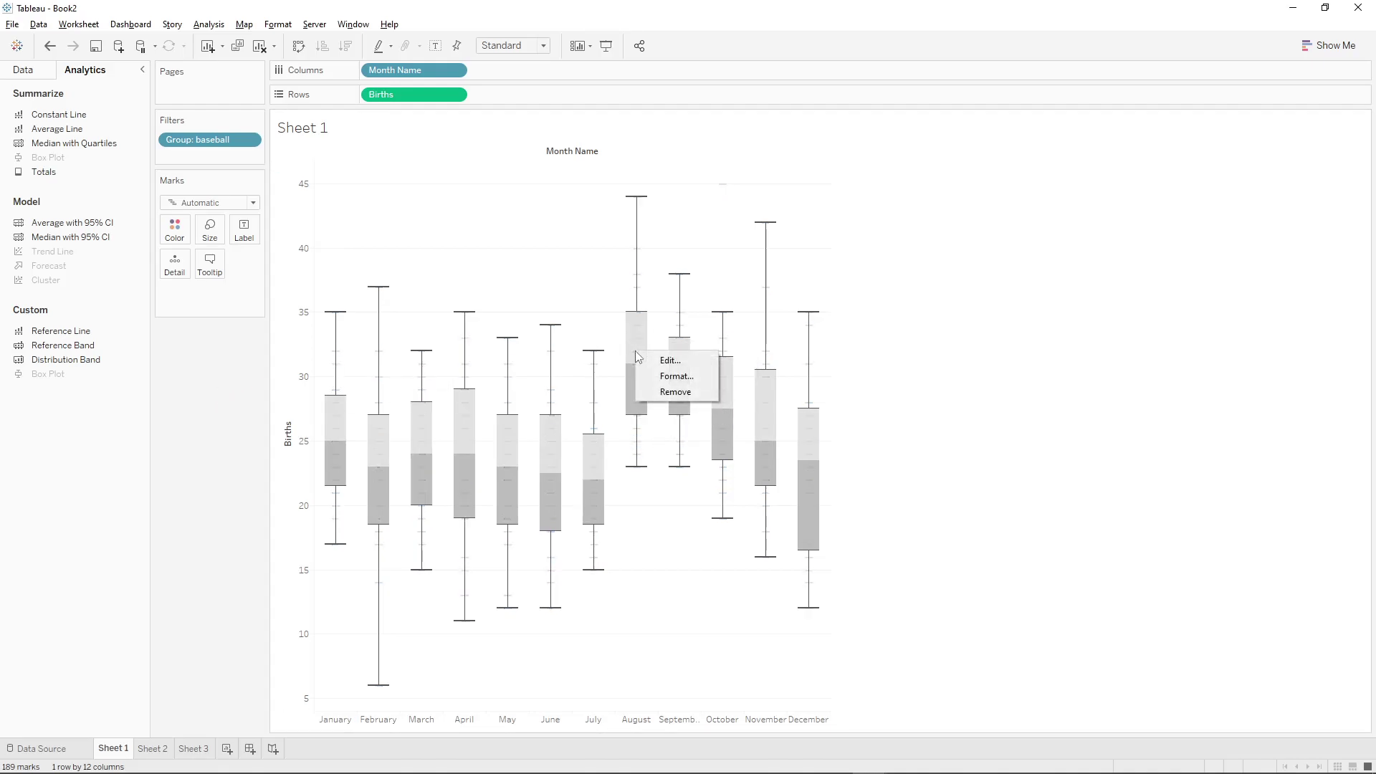
{"action": "left_click", "coordinate": [673, 362]}
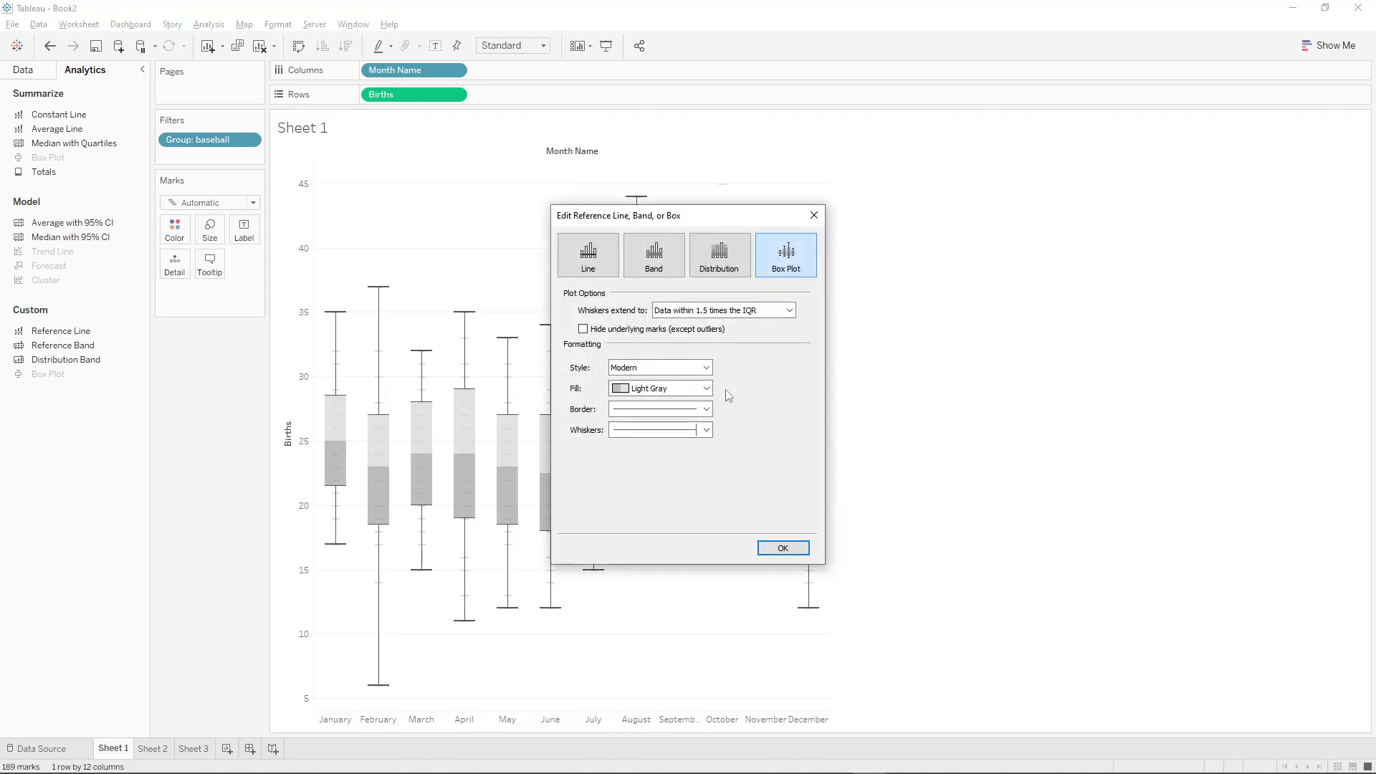
{"action": "left_click", "coordinate": [659, 388]}
{"action": "left_click", "coordinate": [658, 422]}
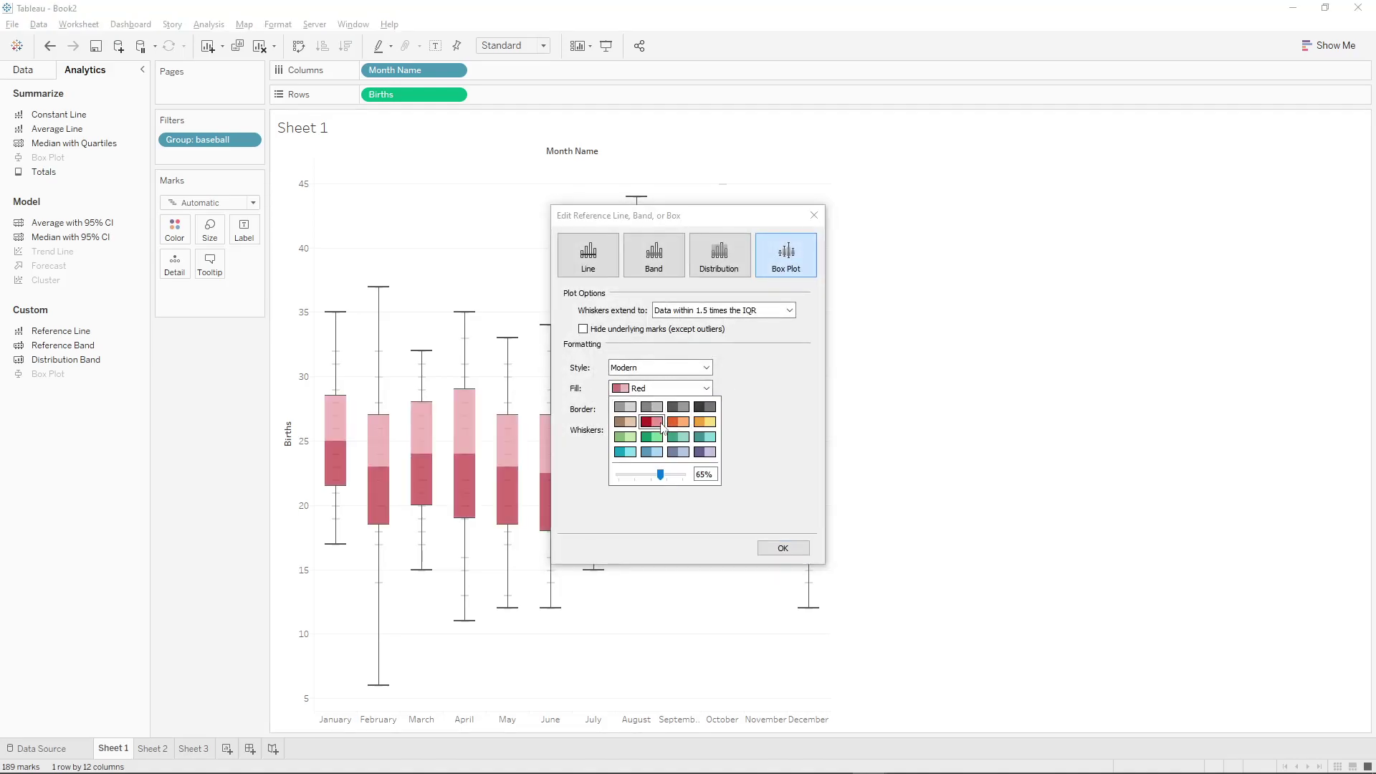
{"action": "left_click", "coordinate": [582, 329]}
{"action": "left_click", "coordinate": [783, 549]}
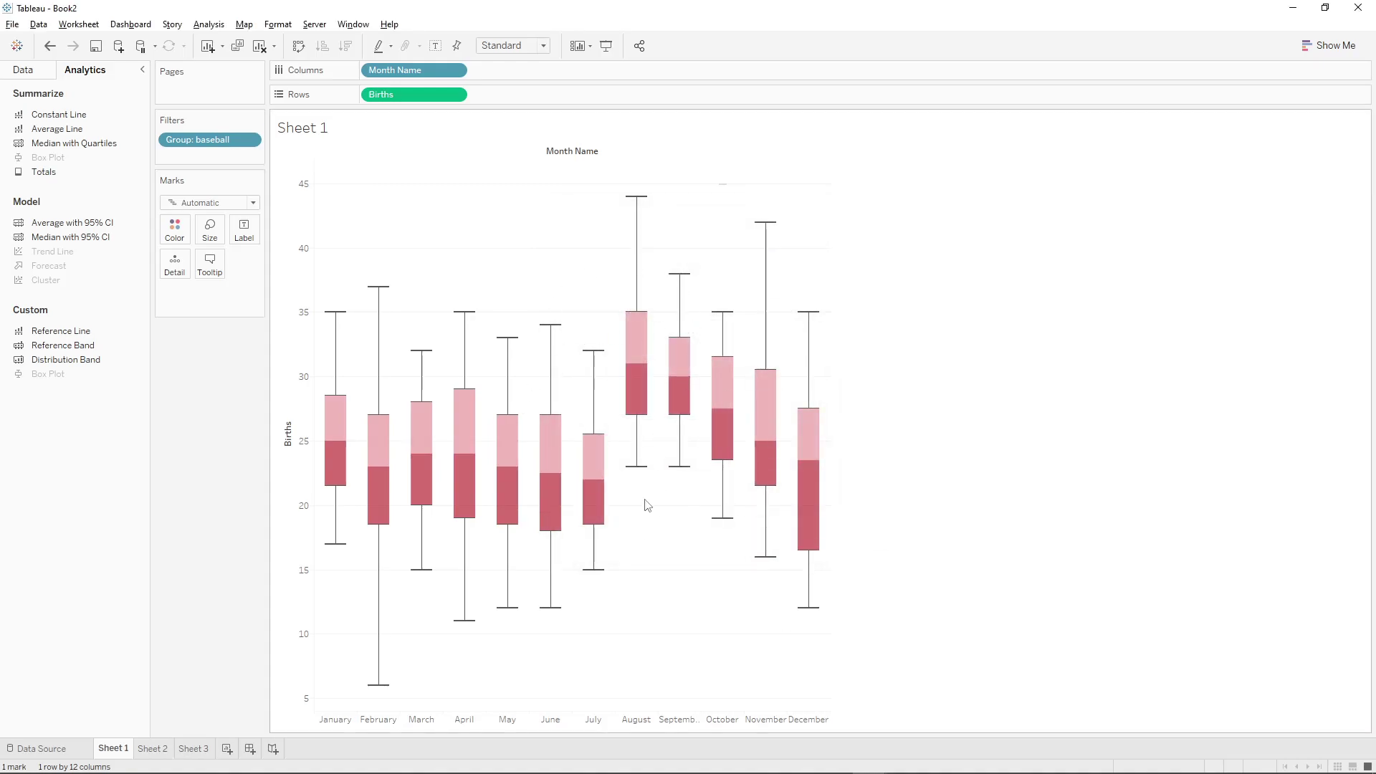
Replace the Sheet 1 title with "Matthew Effect: Baseball"
{"action": "double_click", "coordinate": [364, 131]}
{"action": "key", "text": "ctrl+a"}
{"action": "key", "text": "BackSpace"}
{"action": "type", "text": "Matthew"}
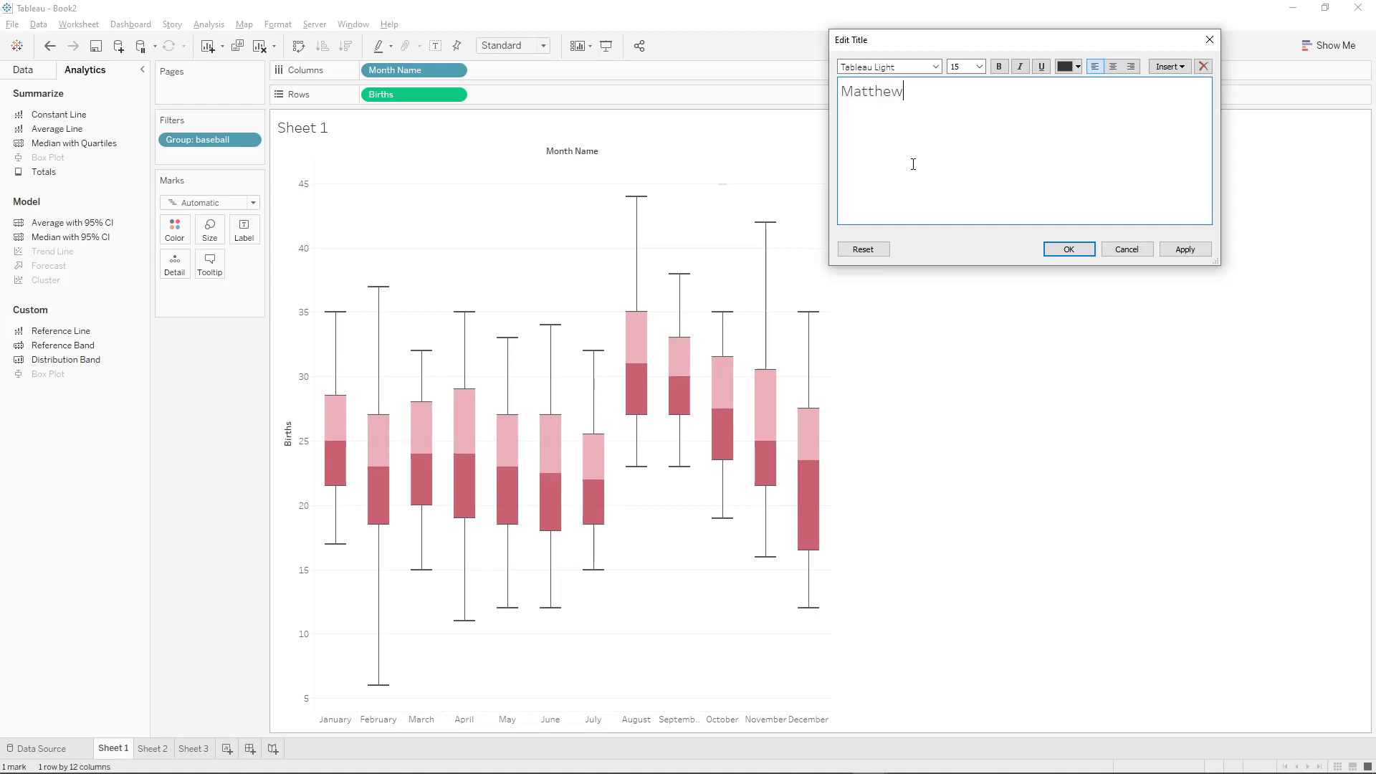
{"action": "type", "text": " Effect: Baseball"}
{"action": "left_click", "coordinate": [1063, 250]}
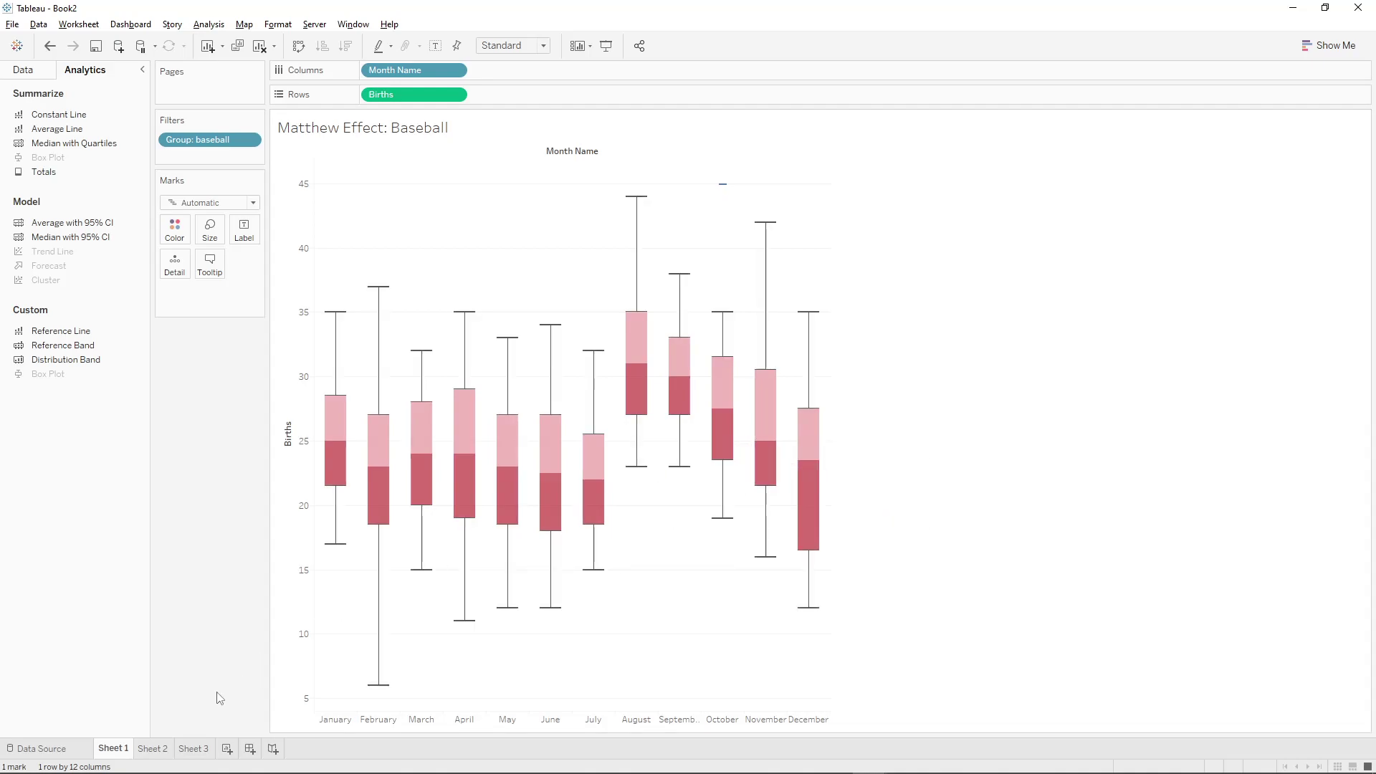
Create a text table of Births by Month Name on Sheet 2
{"action": "left_click", "coordinate": [158, 752]}
{"action": "left_click", "coordinate": [1330, 45]}
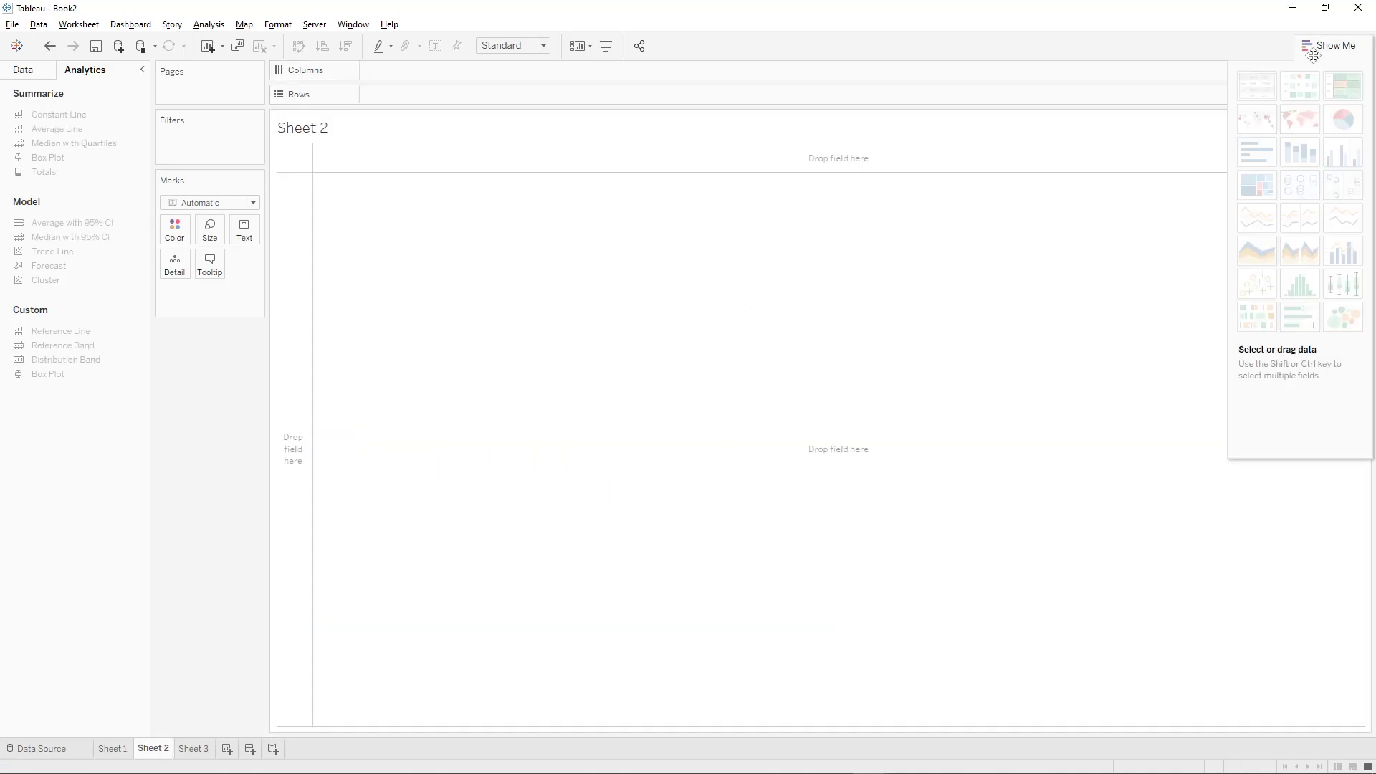
{"action": "left_click", "coordinate": [36, 70]}
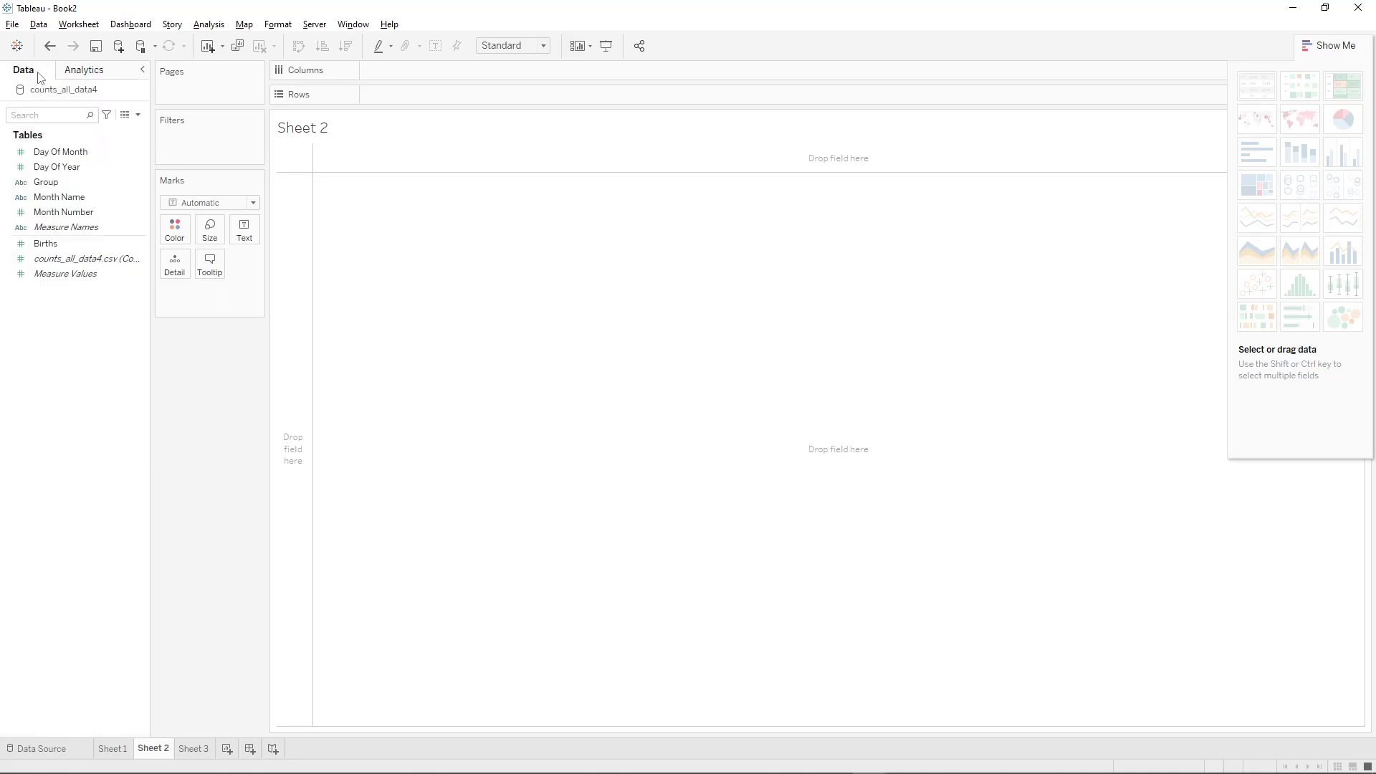
{"action": "left_click", "coordinate": [57, 247]}
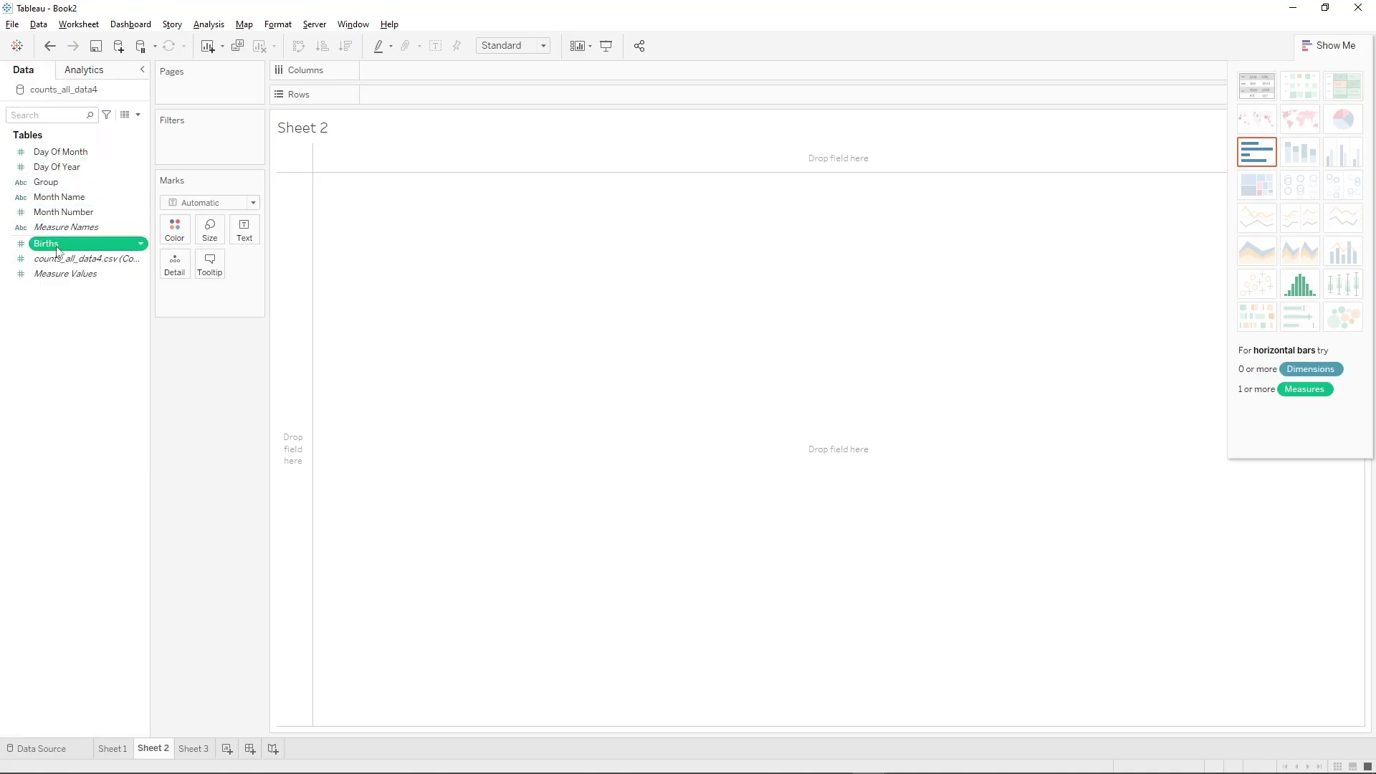
{"action": "left_click", "coordinate": [80, 199], "text": "ctrl"}
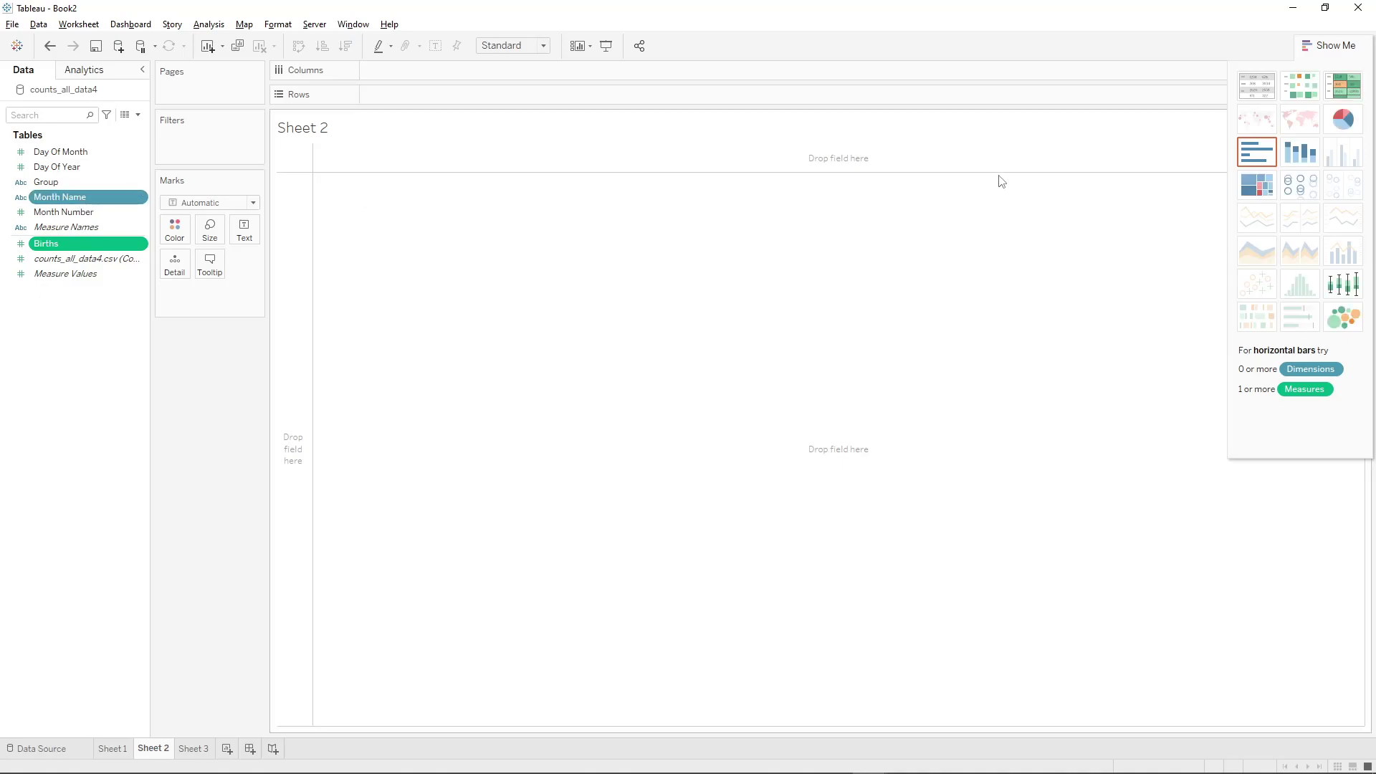
{"action": "left_click", "coordinate": [1256, 87]}
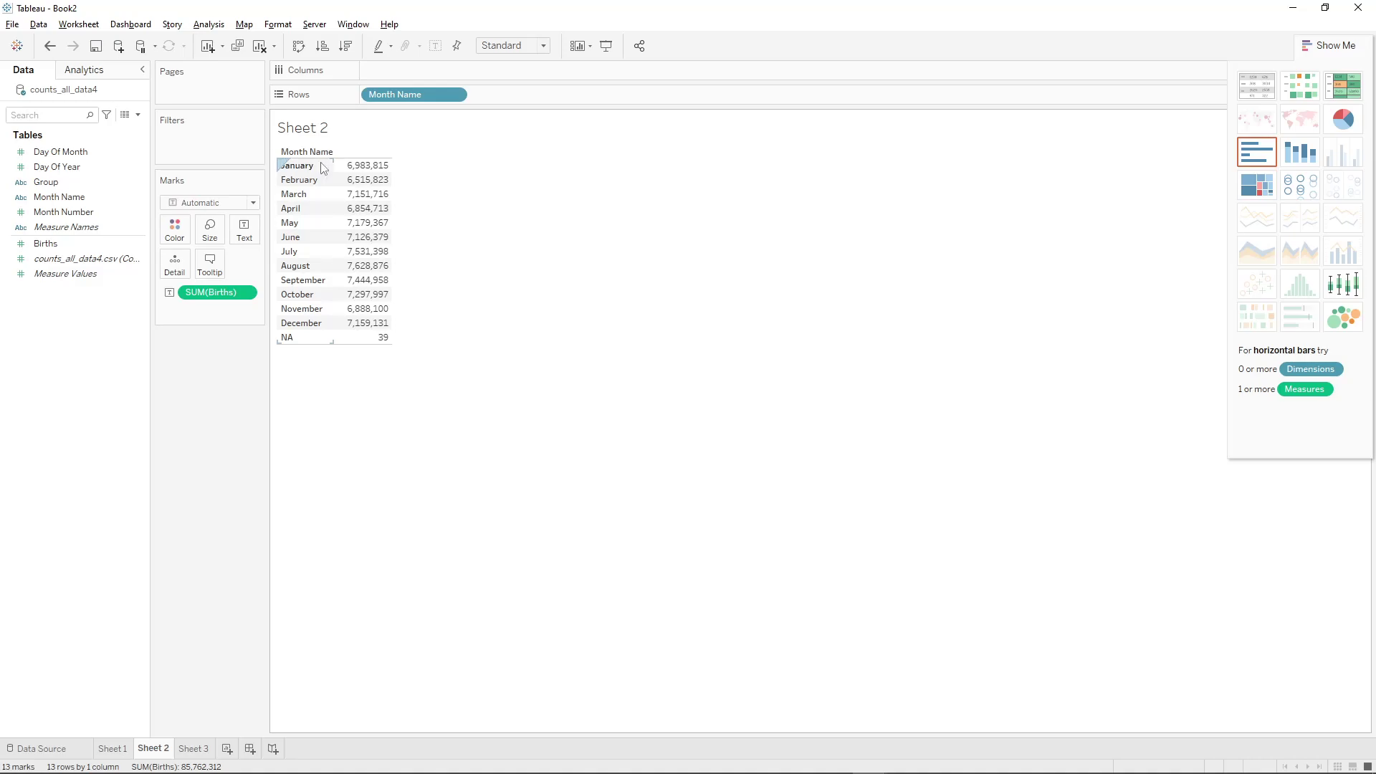
{"action": "left_click", "coordinate": [59, 213]}
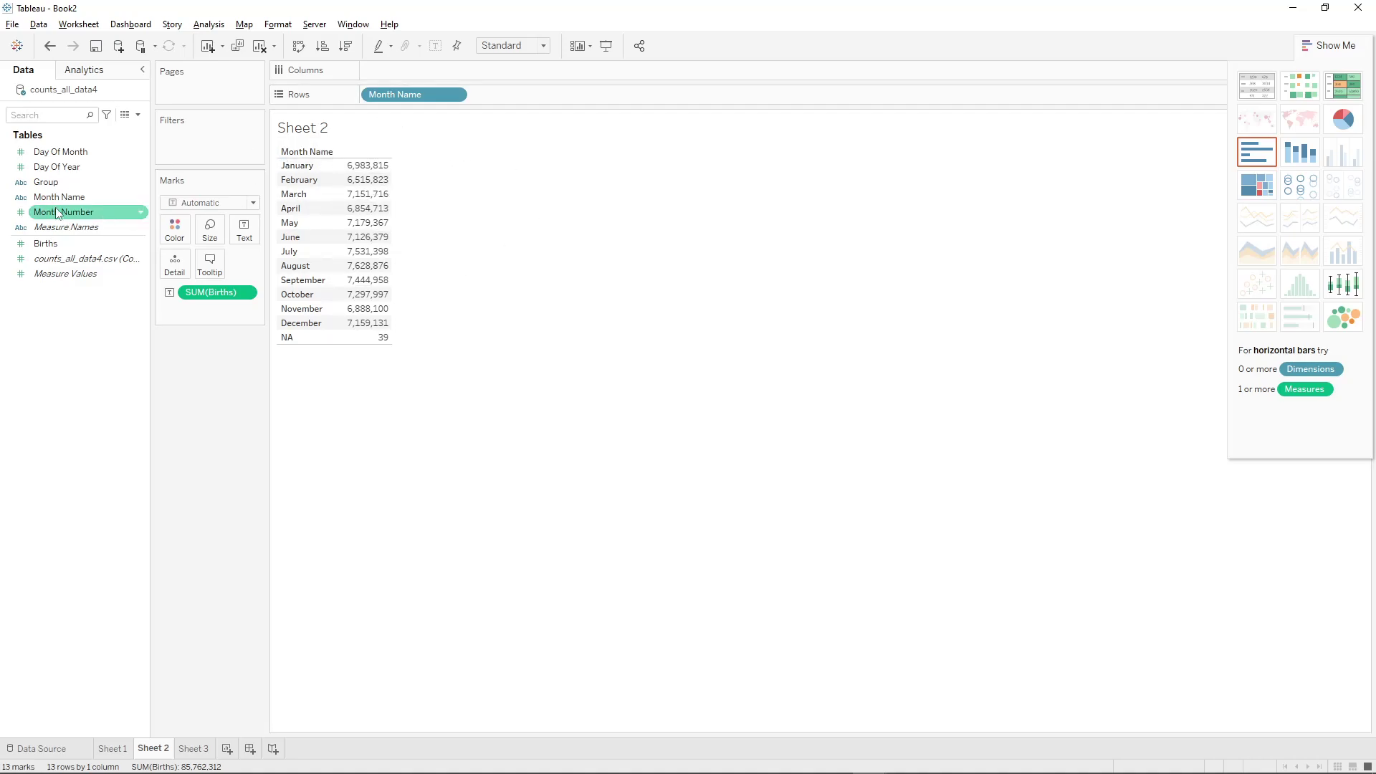
{"action": "mouse_move", "coordinate": [374, 225]}
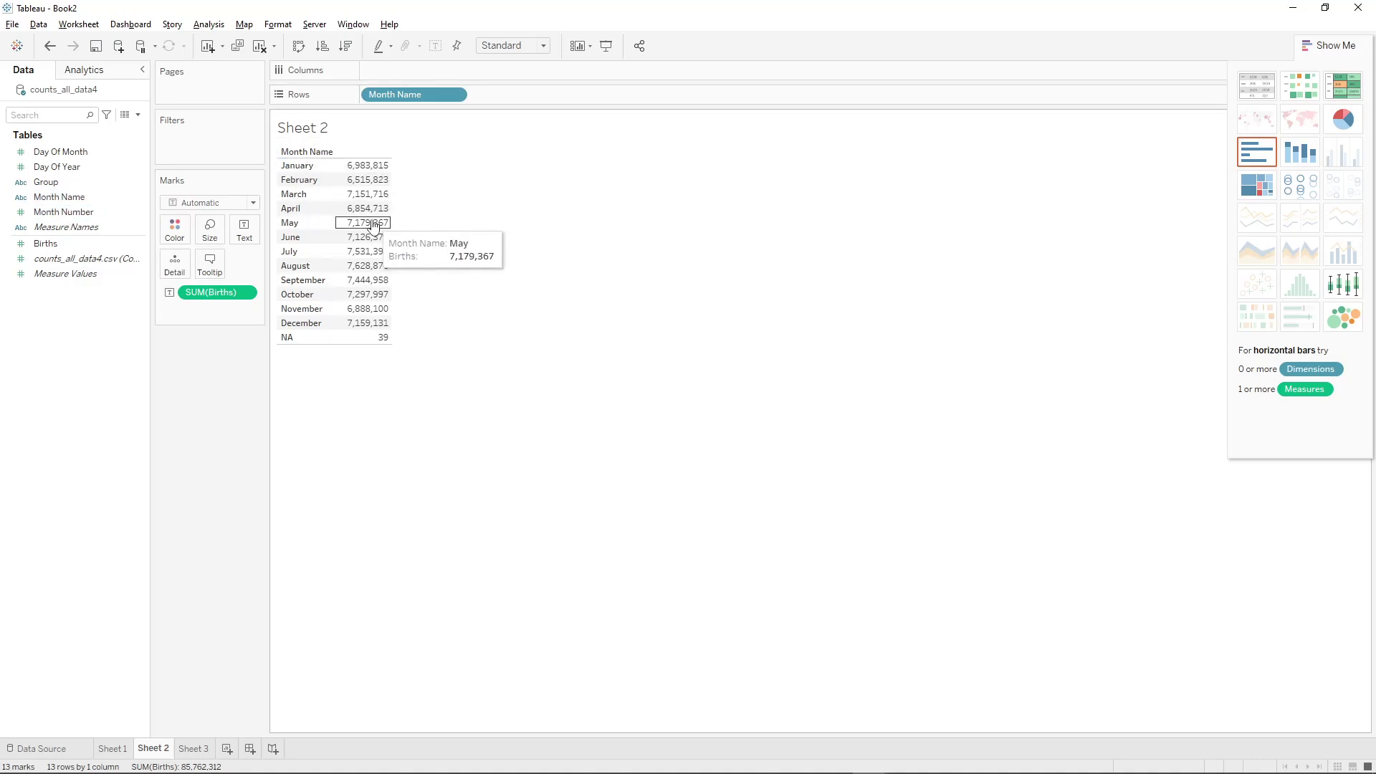
{"action": "left_click", "coordinate": [59, 200]}
{"action": "left_click_drag", "start_coordinate": [46, 182], "coordinate": [199, 136]}
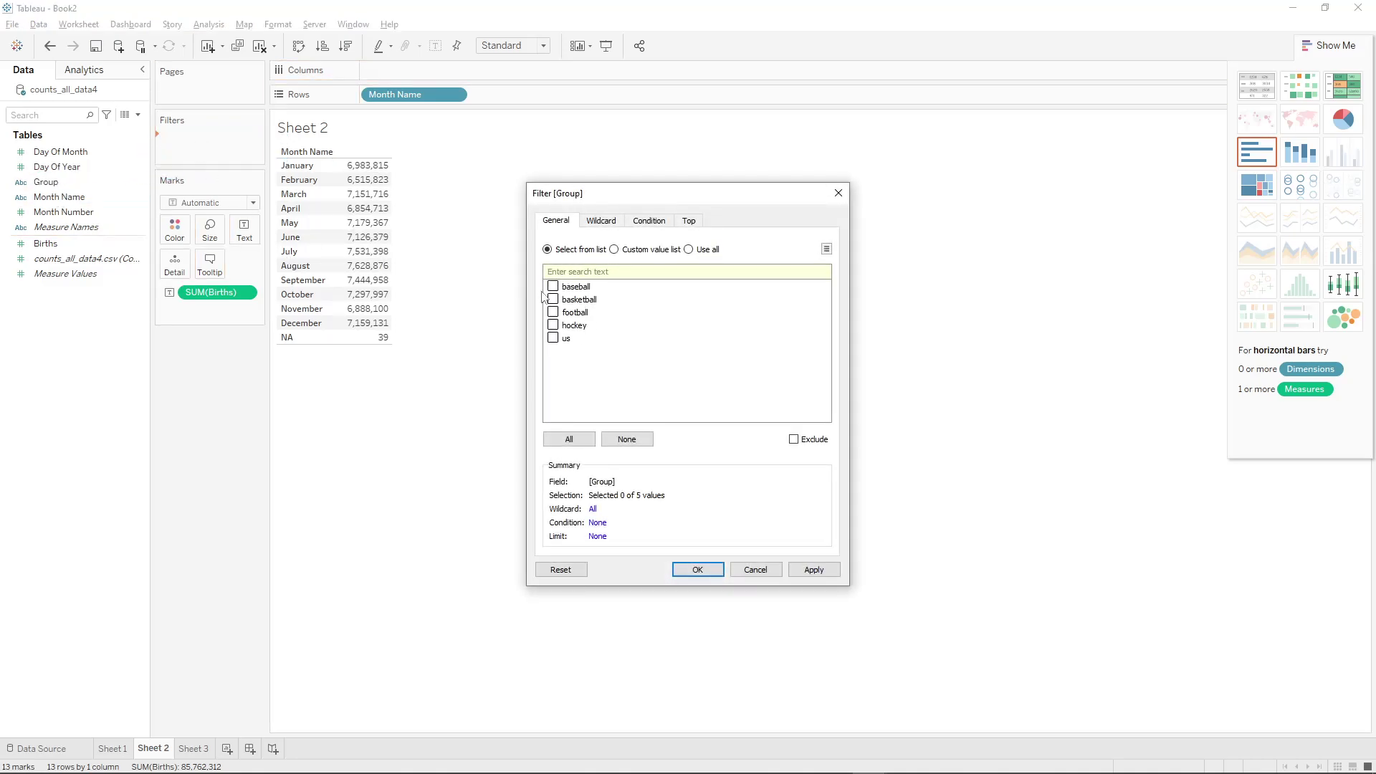
{"action": "left_click", "coordinate": [838, 193]}
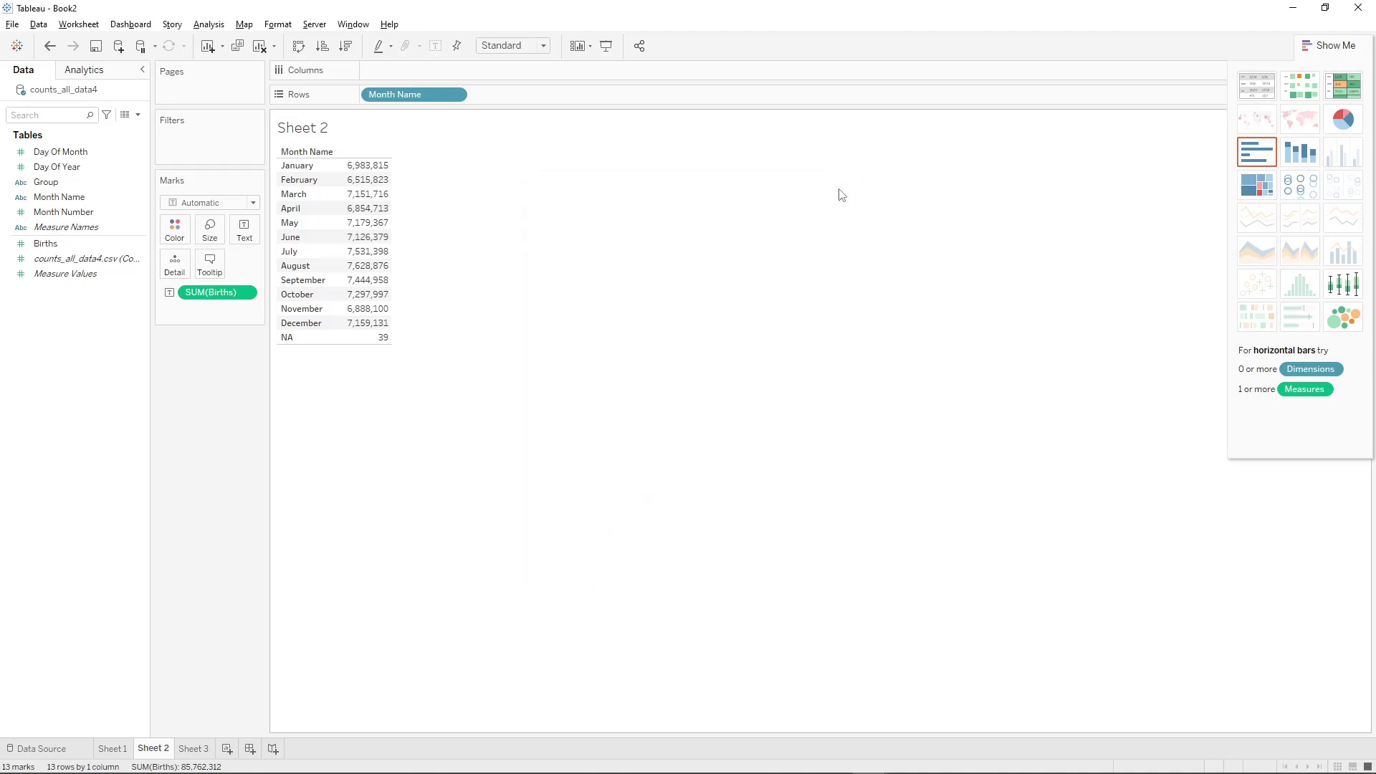
Filter the Sheet 2 births table by Group to include only baseball
{"action": "left_click_drag", "start_coordinate": [46, 182], "coordinate": [190, 136]}
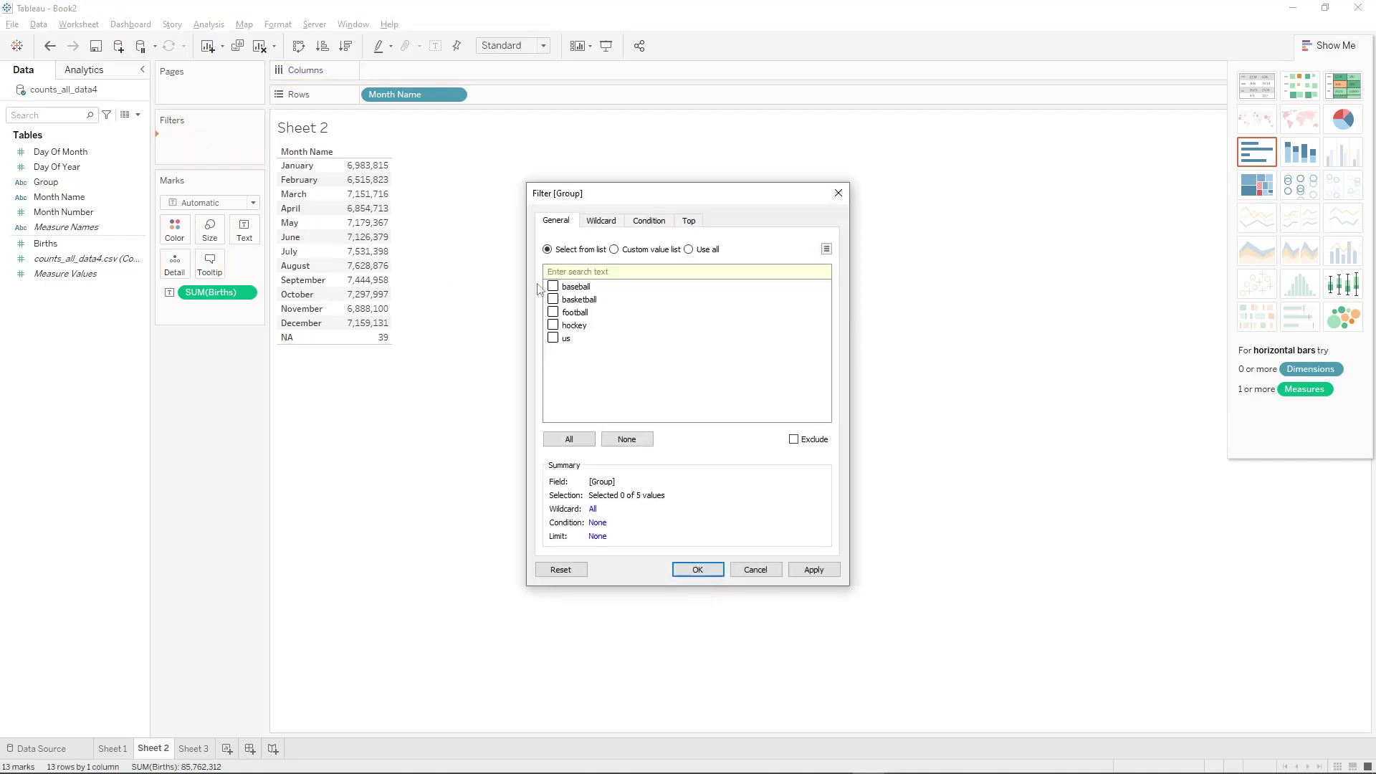
{"action": "left_click", "coordinate": [556, 286]}
{"action": "left_click", "coordinate": [690, 571]}
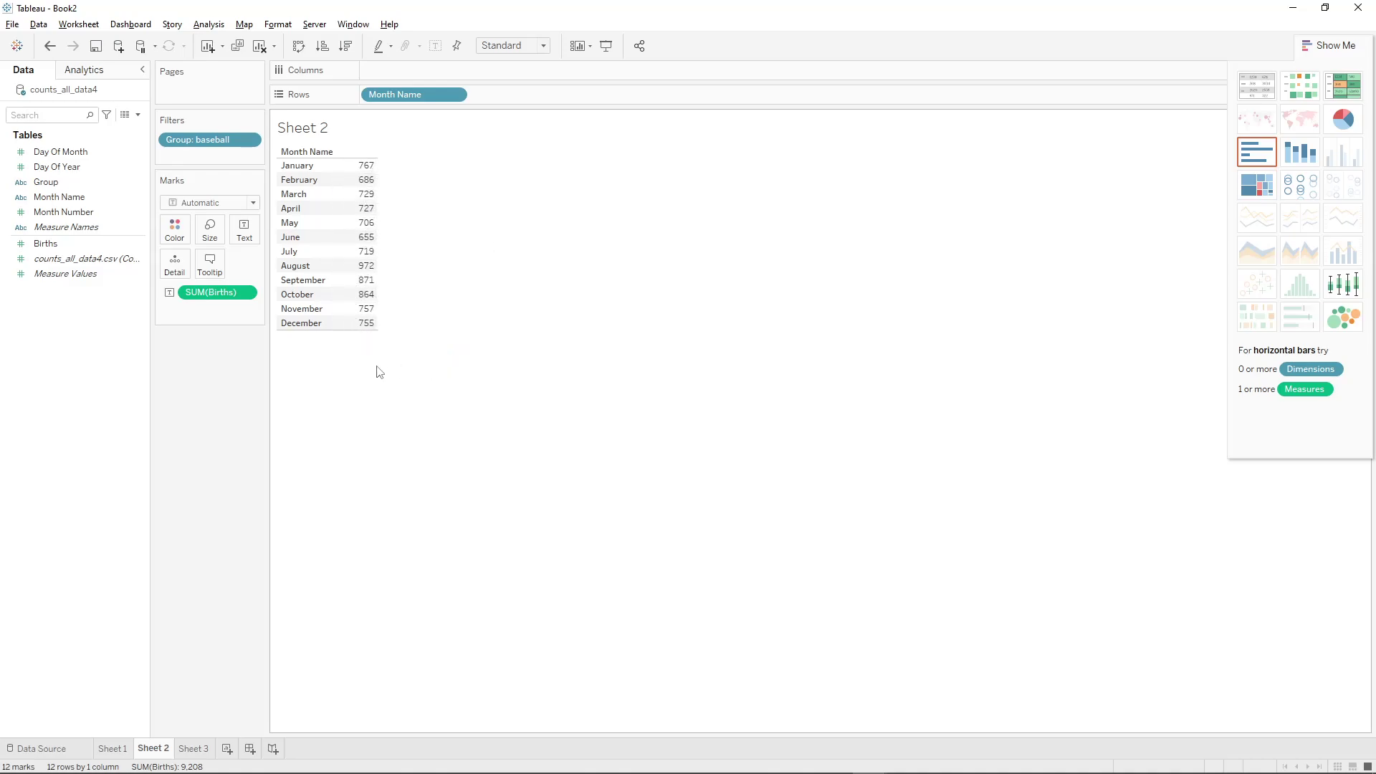
Color the monthly table by Births and set its mark type to Square to form a highlight table
{"action": "left_click_drag", "start_coordinate": [74, 246], "coordinate": [167, 227]}
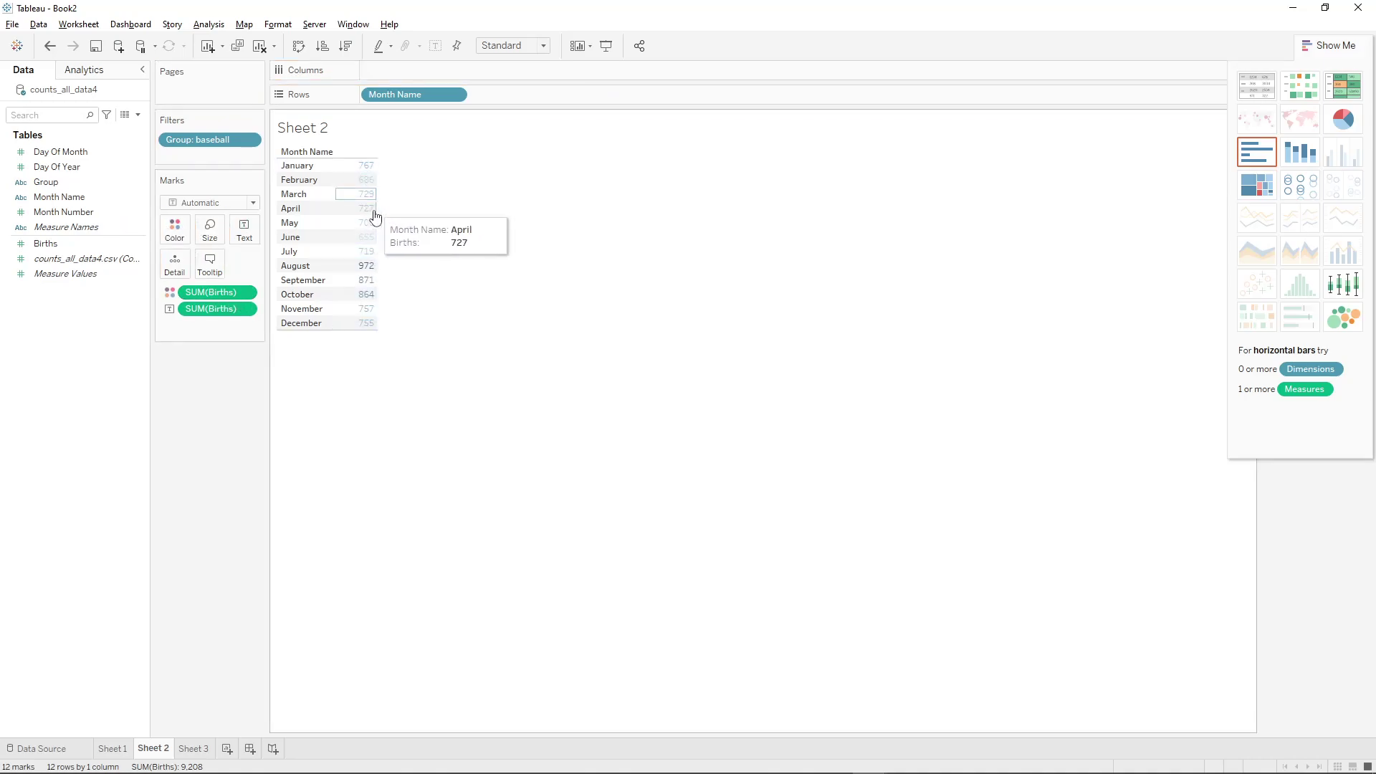
{"action": "left_click", "coordinate": [254, 204]}
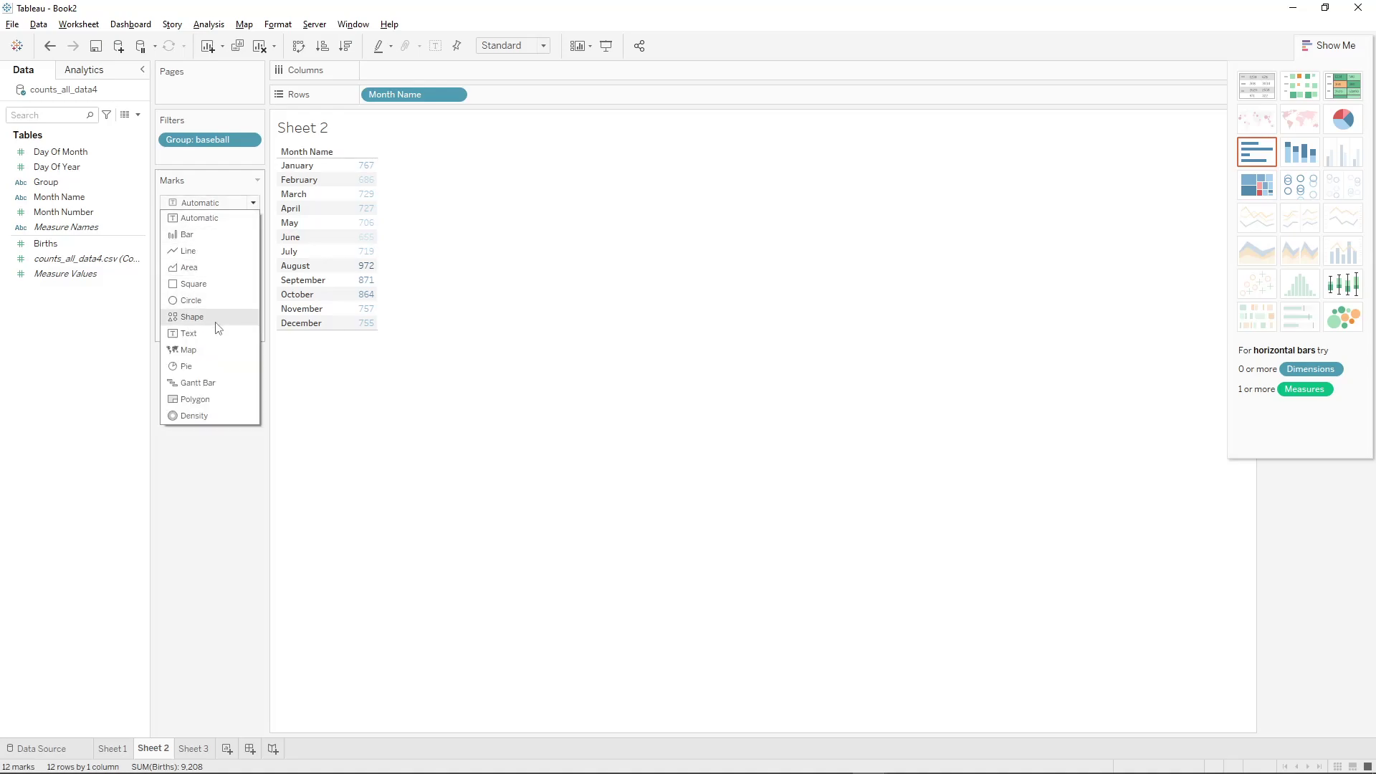
{"action": "left_click", "coordinate": [208, 287]}
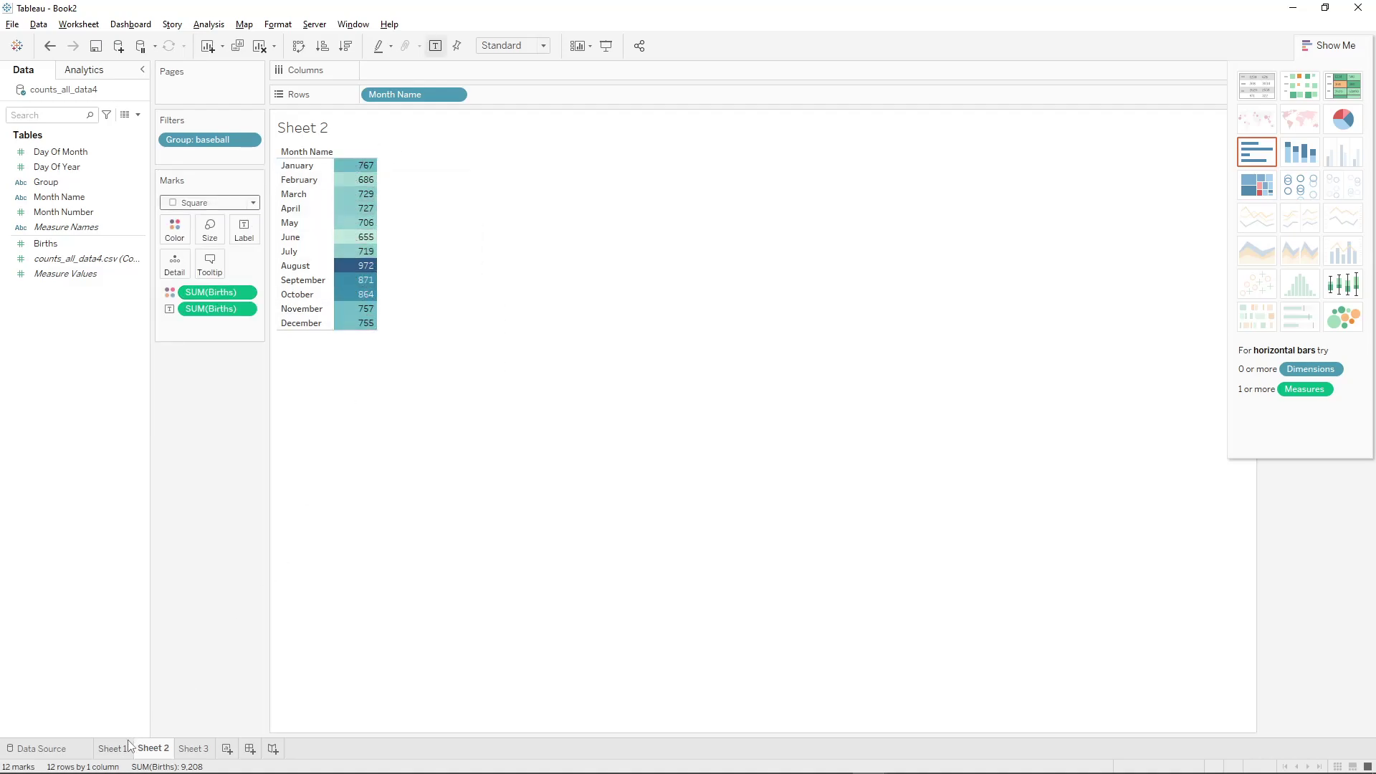
Show the Births labels in the Sheet 2 table as a Percent of Total quick table calculation
{"action": "left_click", "coordinate": [111, 749]}
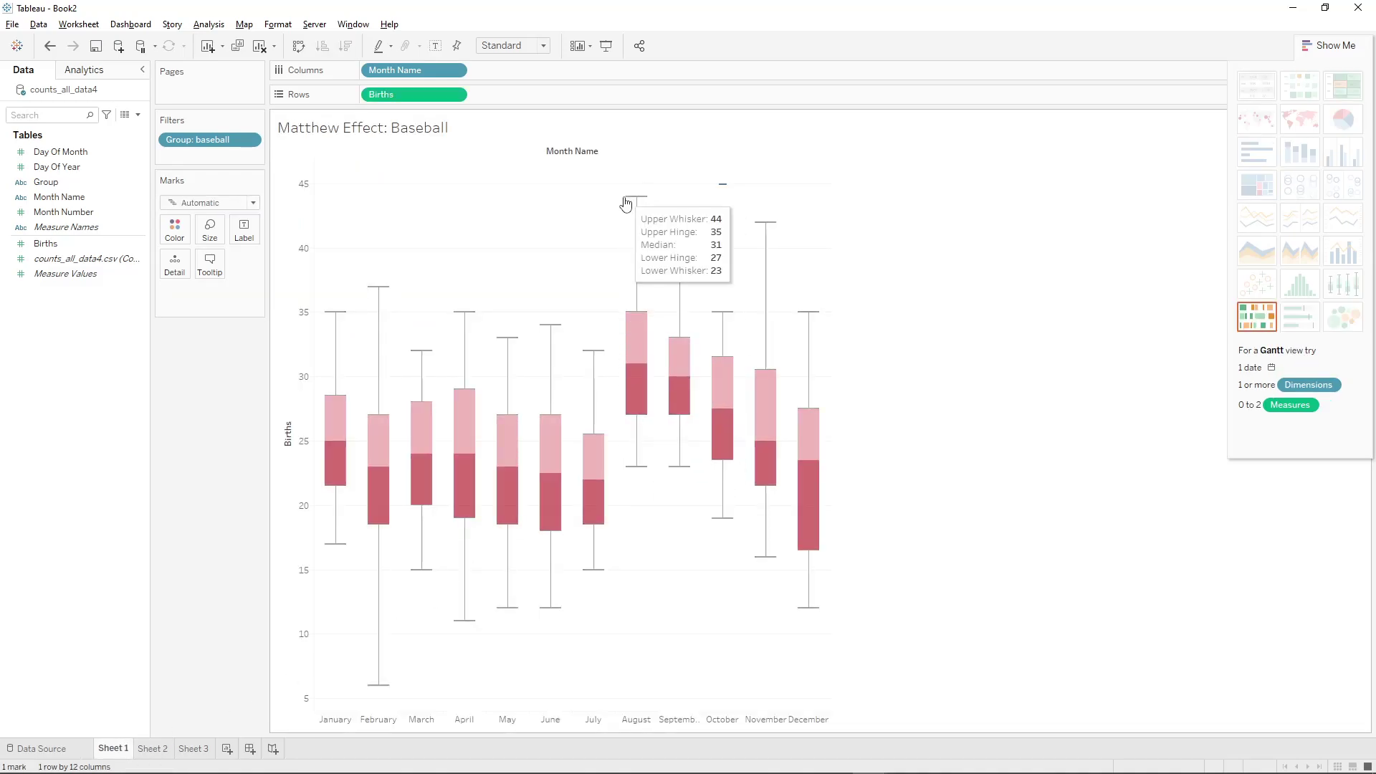
{"action": "left_click", "coordinate": [150, 748]}
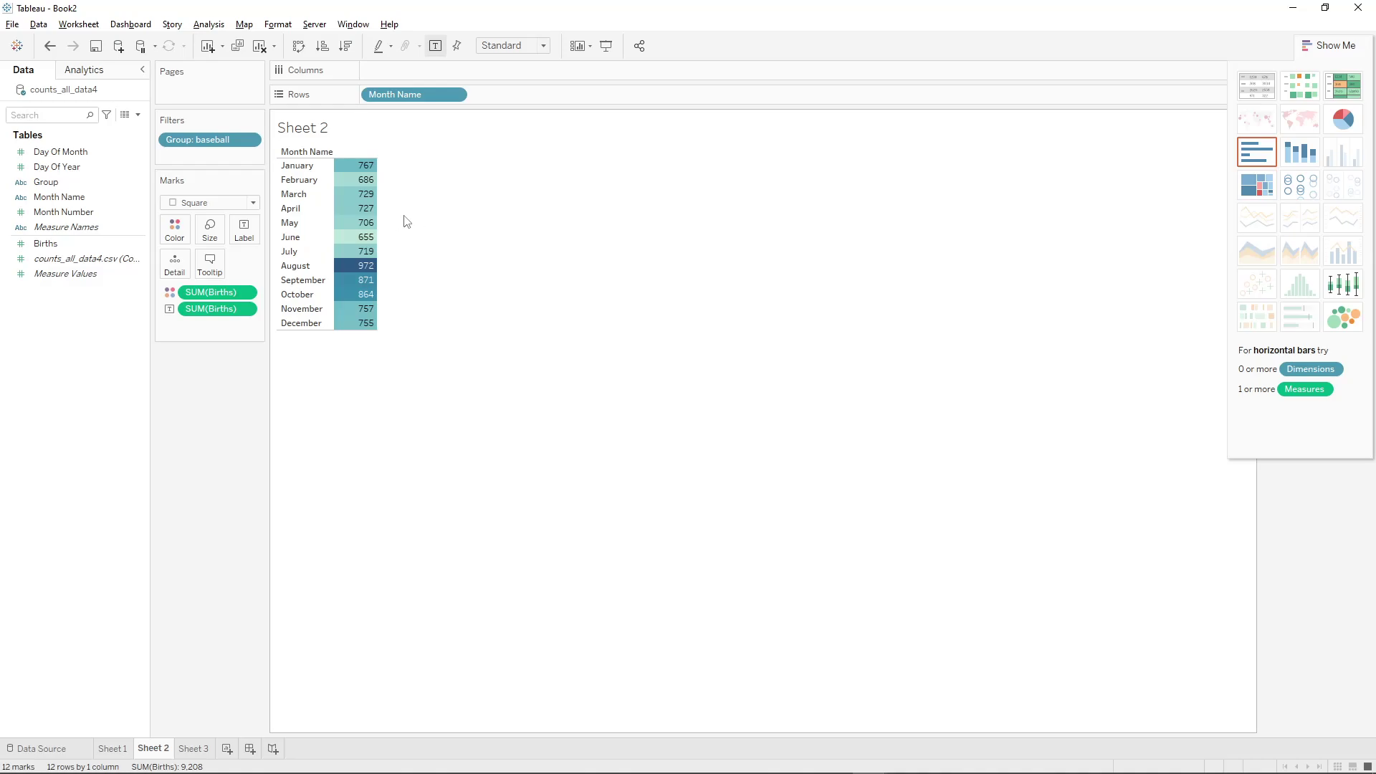
{"action": "mouse_move", "coordinate": [367, 168]}
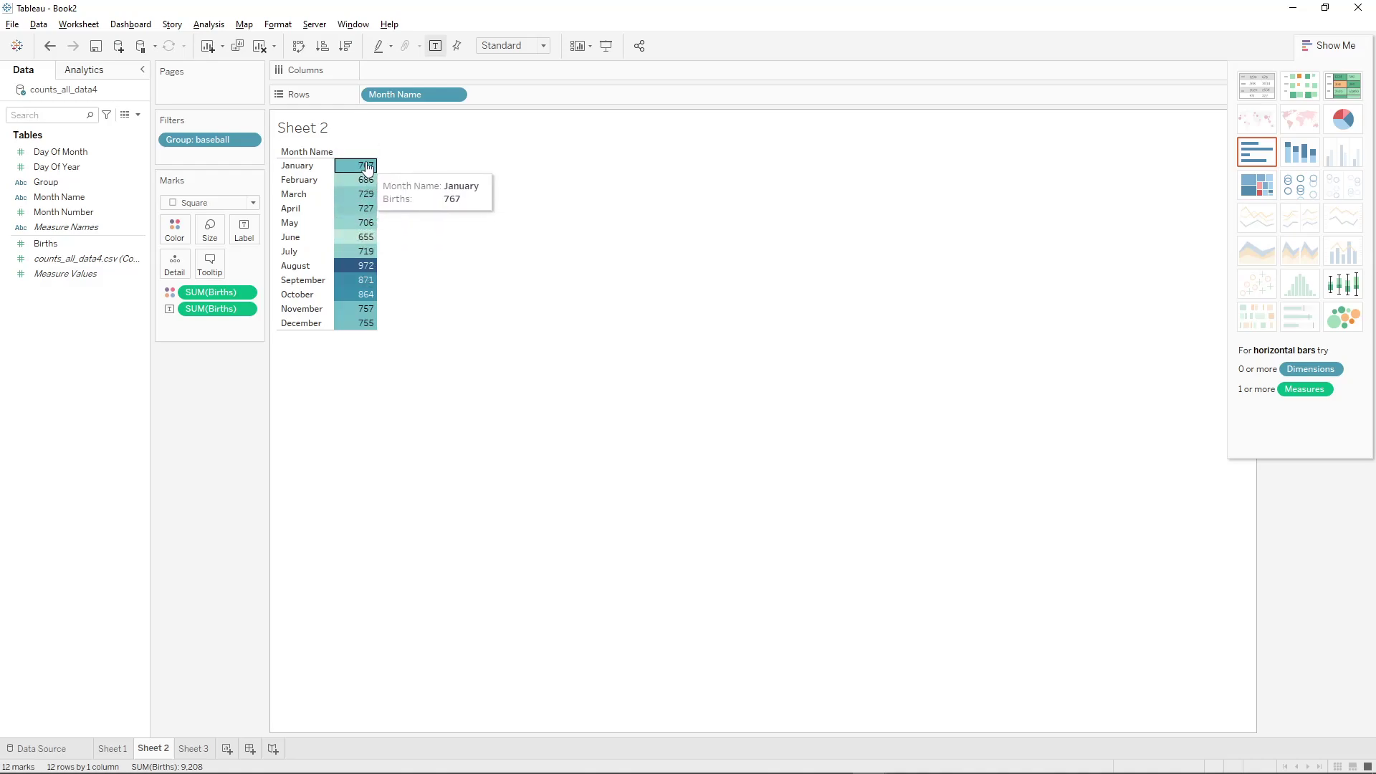
{"action": "left_click", "coordinate": [246, 311]}
{"action": "mouse_move", "coordinate": [286, 556]}
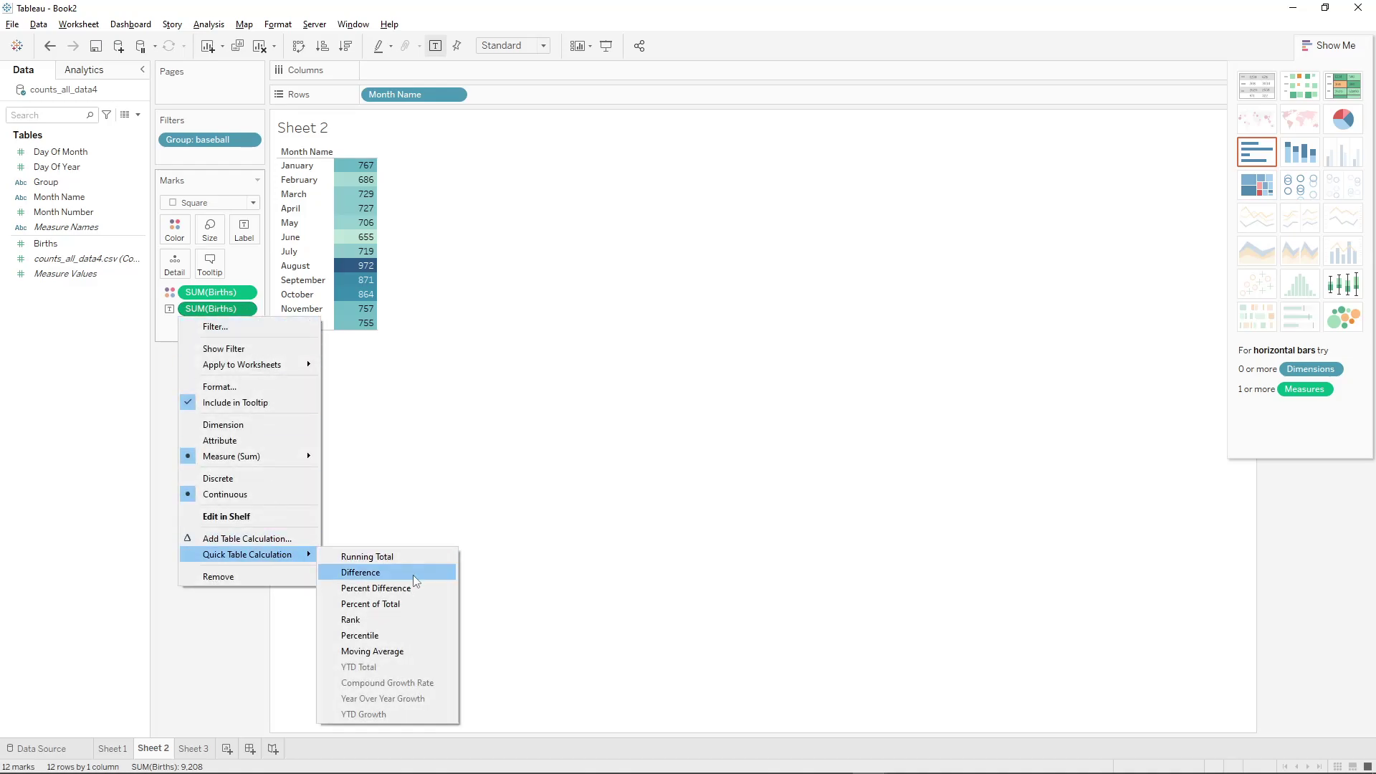
{"action": "left_click", "coordinate": [416, 606]}
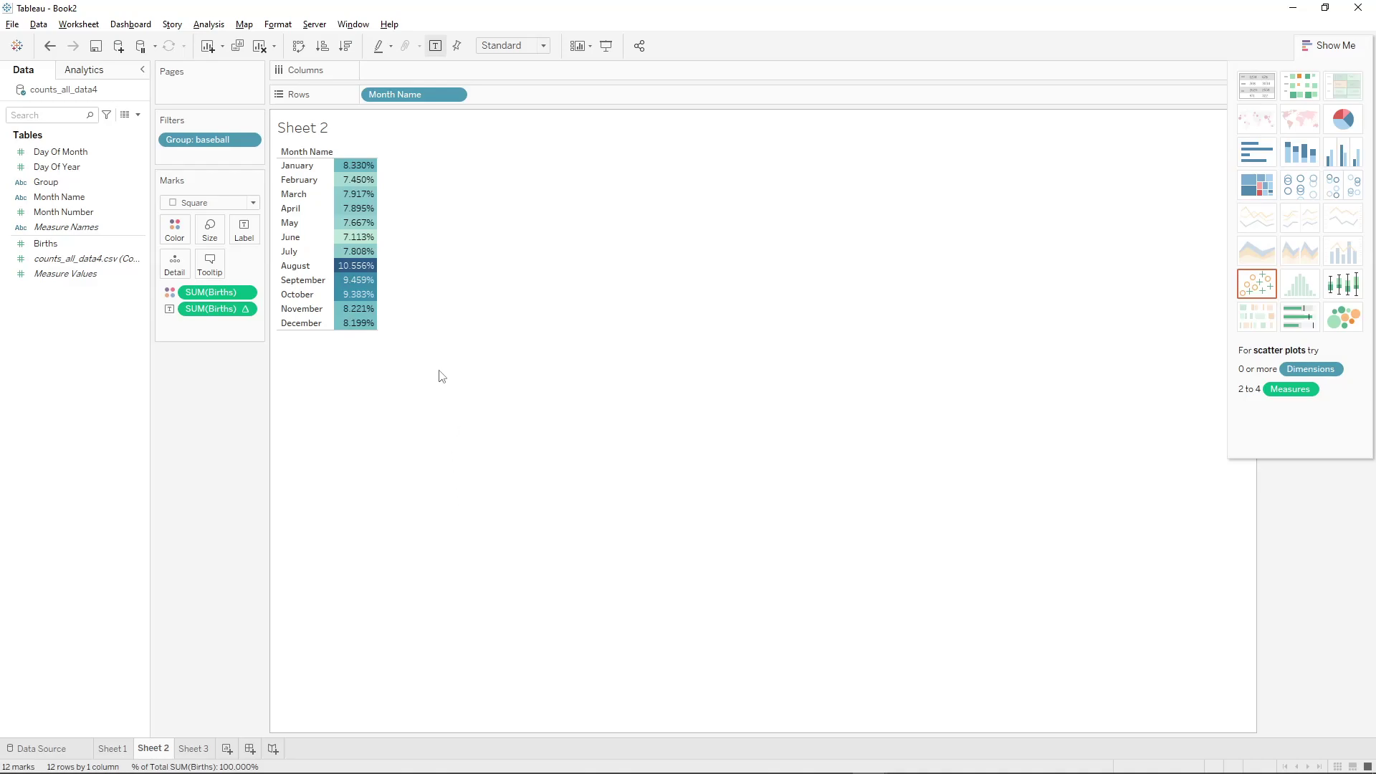
Compare the monthly percentages on Sheet 2 with the baseball box plot on Sheet 1
{"action": "mouse_move", "coordinate": [348, 271]}
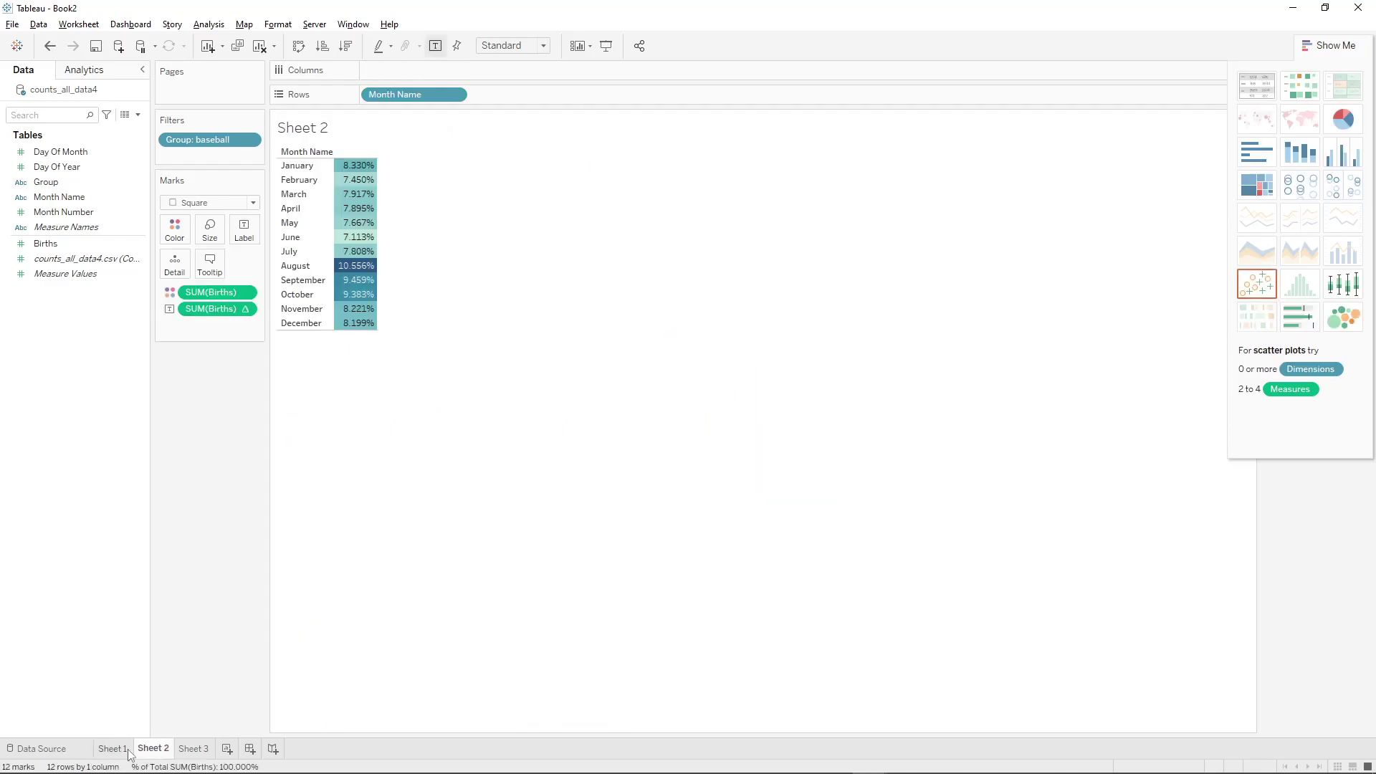
{"action": "left_click", "coordinate": [114, 749]}
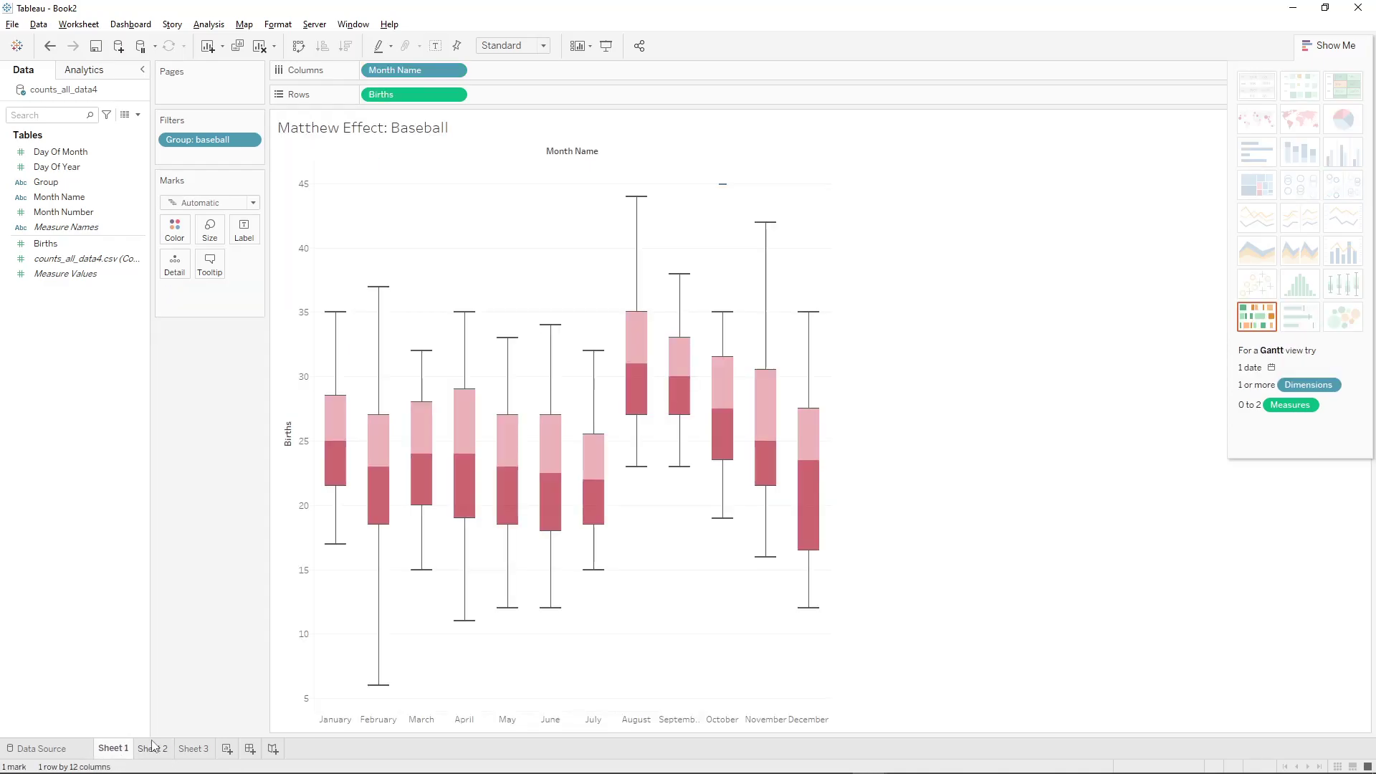
{"action": "mouse_move", "coordinate": [157, 752]}
{"action": "left_click", "coordinate": [161, 749]}
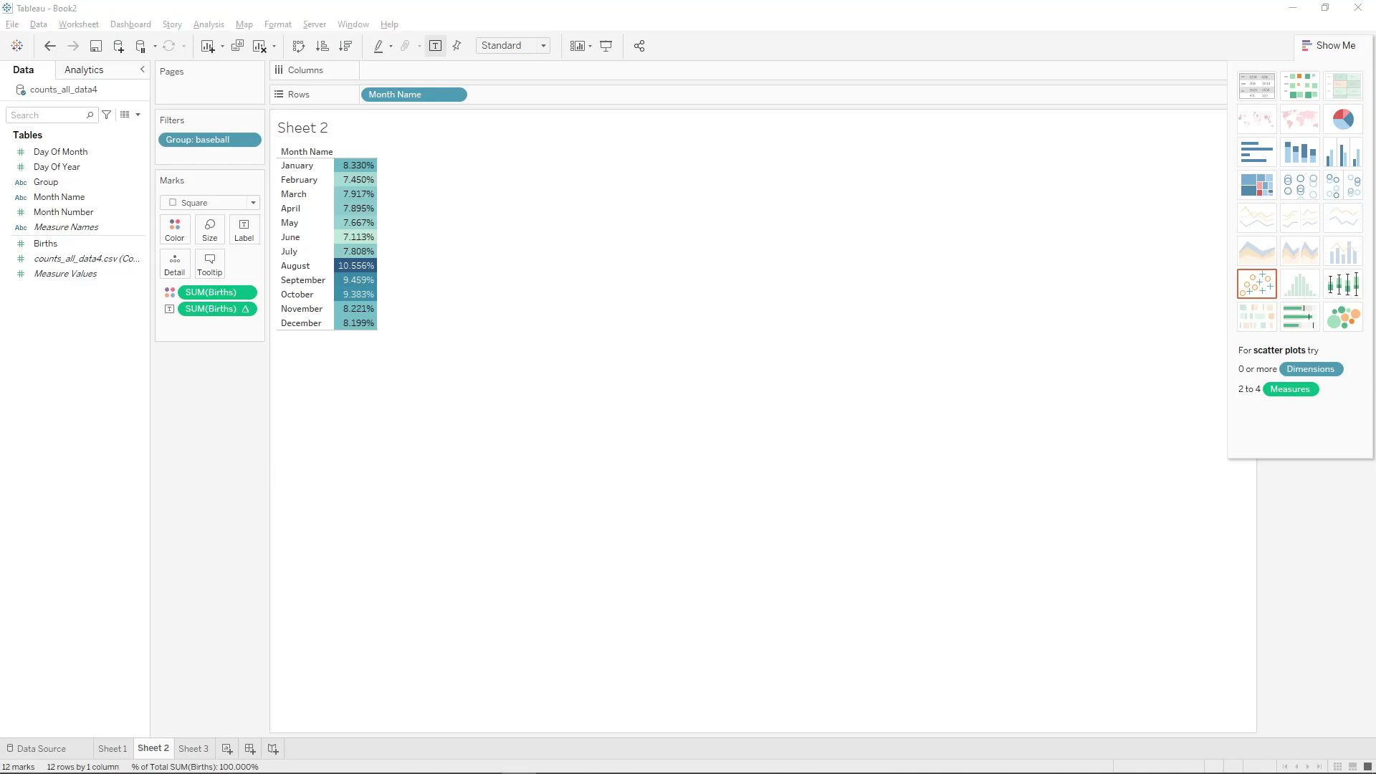
Switch to the browser and find the CSE 150 Statistical ToolBox section on the course's Technology Tools page
{"action": "left_click_drag", "start_coordinate": [0, 69], "coordinate": [717, 50]}
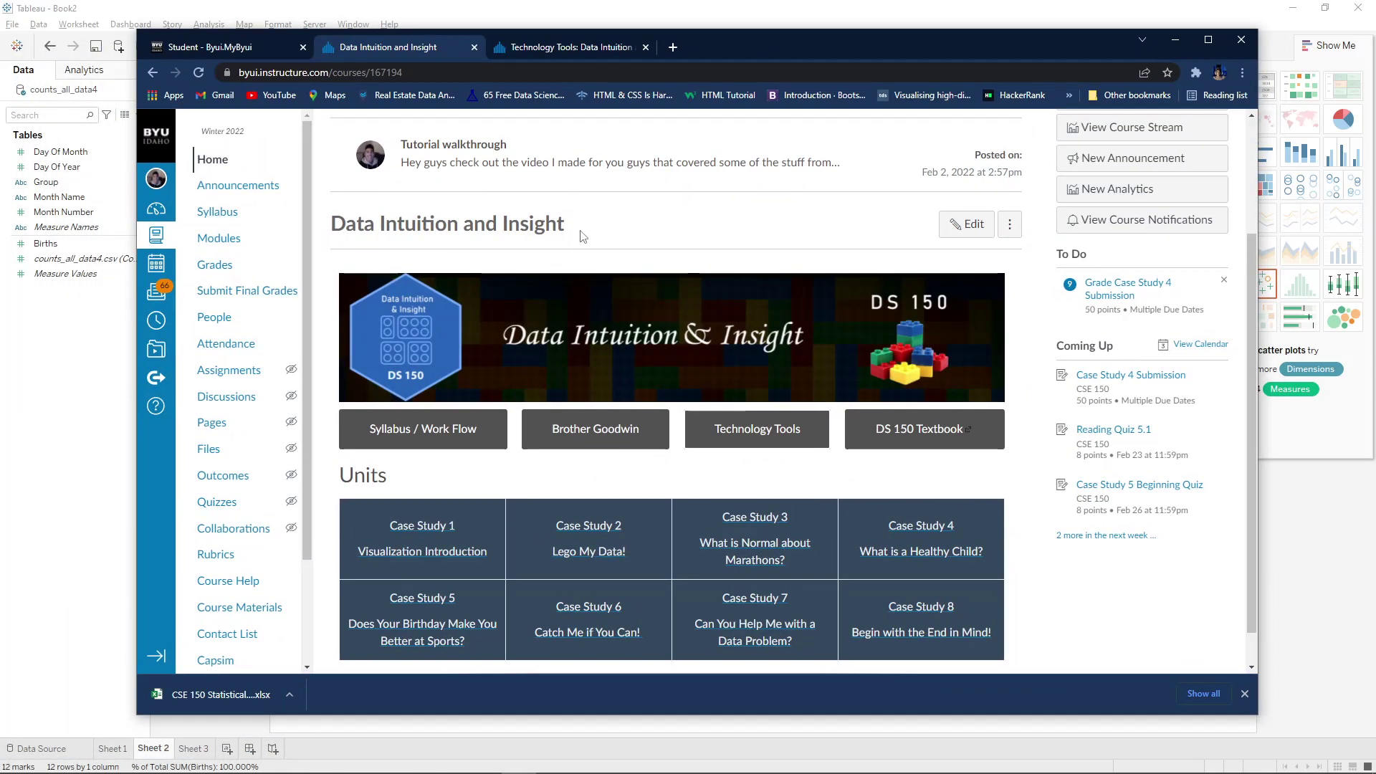
{"action": "scroll", "coordinate": [674, 266], "scroll_direction": "down", "scroll_amount": 1}
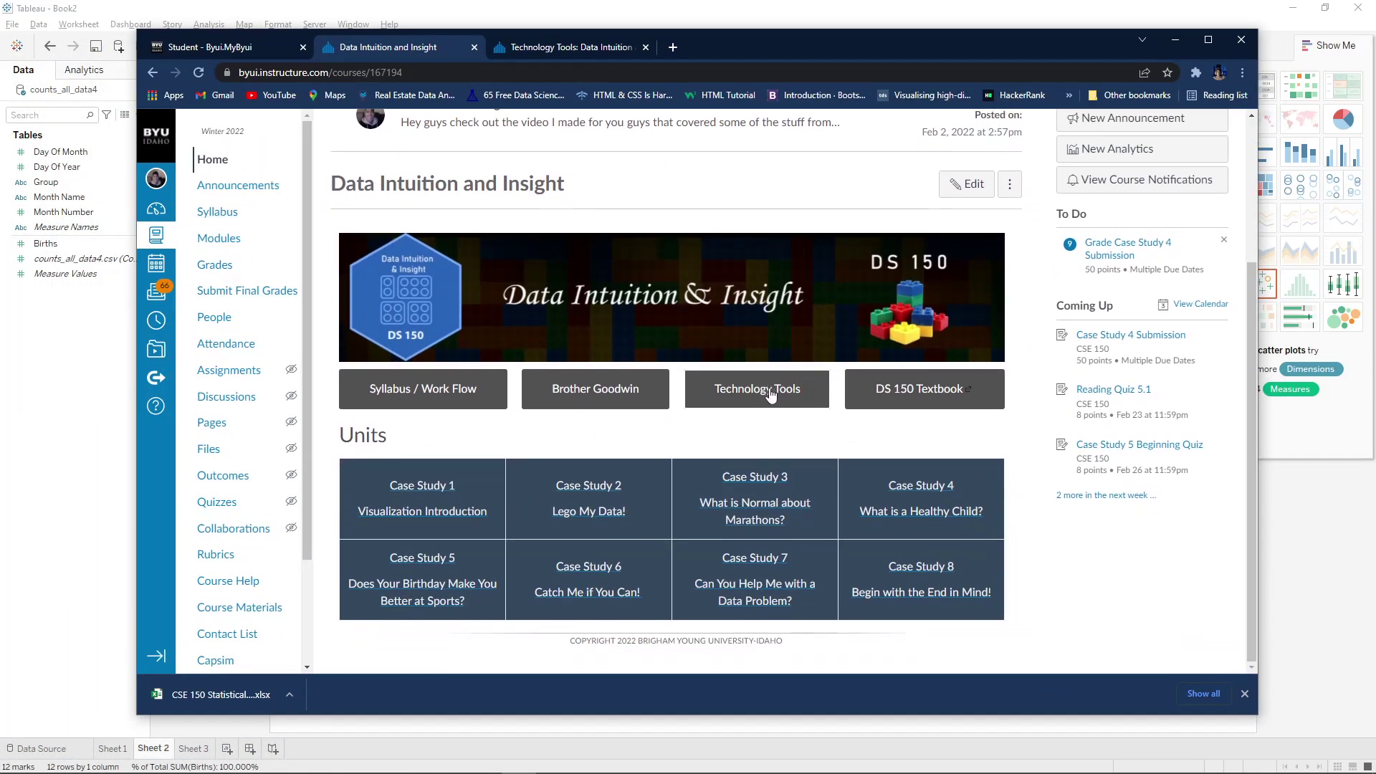
{"action": "left_click", "coordinate": [587, 48]}
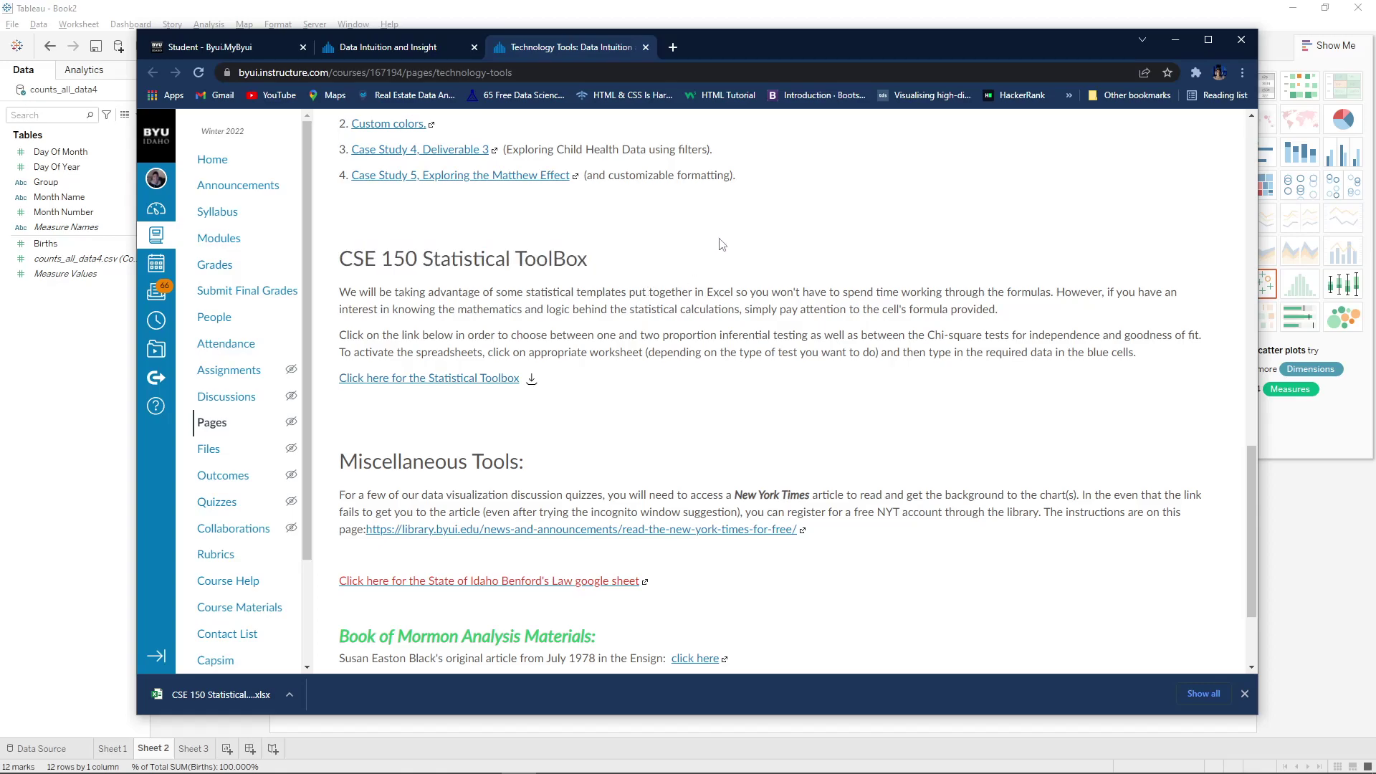
{"action": "scroll", "coordinate": [642, 293], "scroll_direction": "up", "scroll_amount": 15}
{"action": "scroll", "coordinate": [534, 215], "scroll_direction": "down", "scroll_amount": 15}
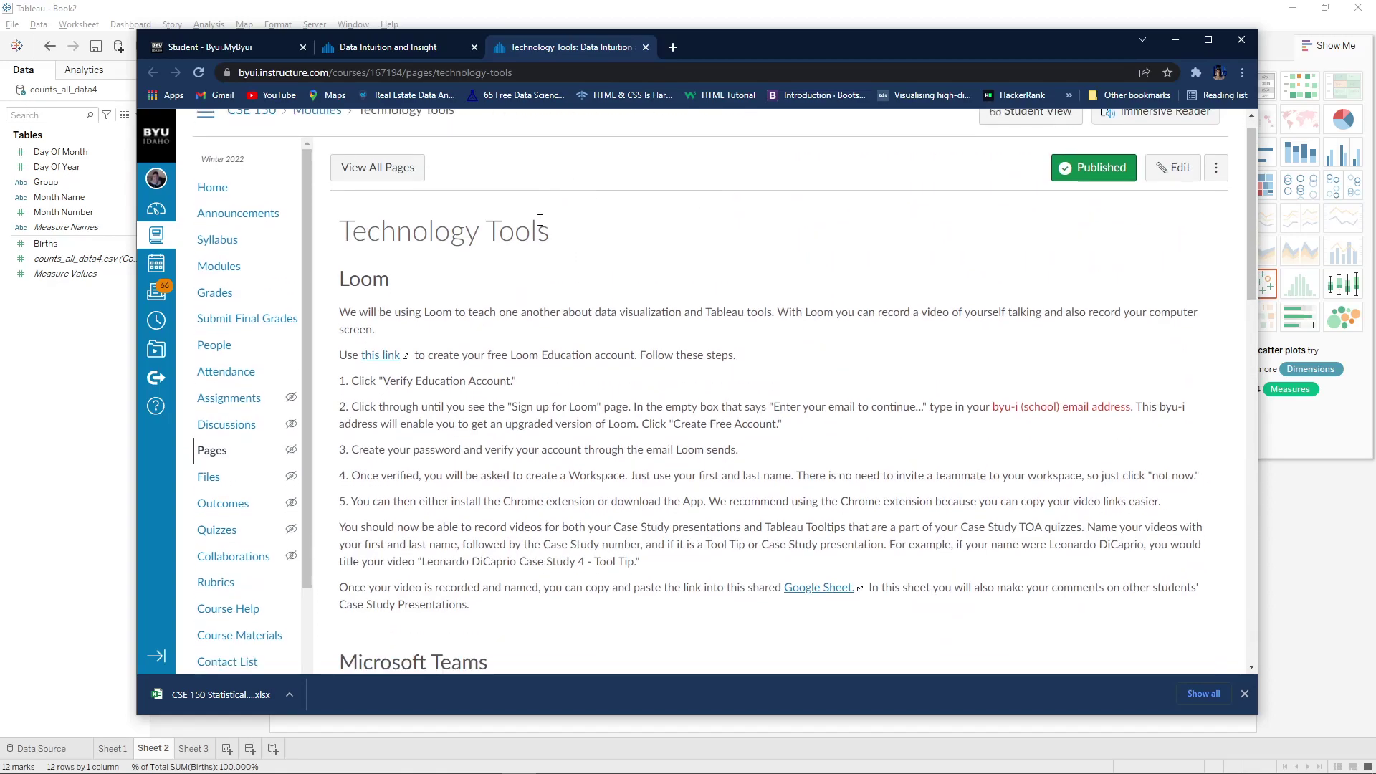
{"action": "left_click_drag", "start_coordinate": [352, 254], "coordinate": [592, 257]}
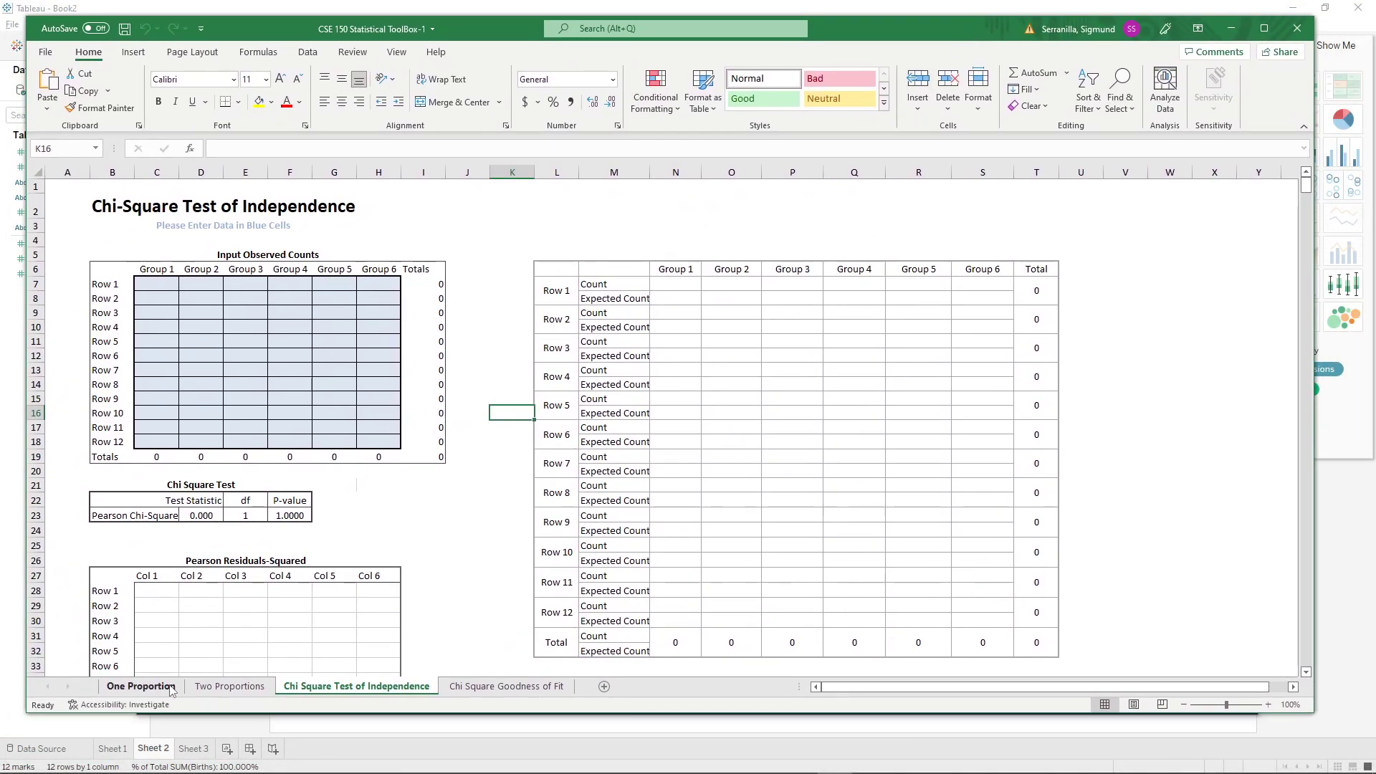
In Excel's Statistical ToolBox workbook, view the One Proportion sheet and return to Chi Square Test of Independence
{"action": "left_click", "coordinate": [140, 686]}
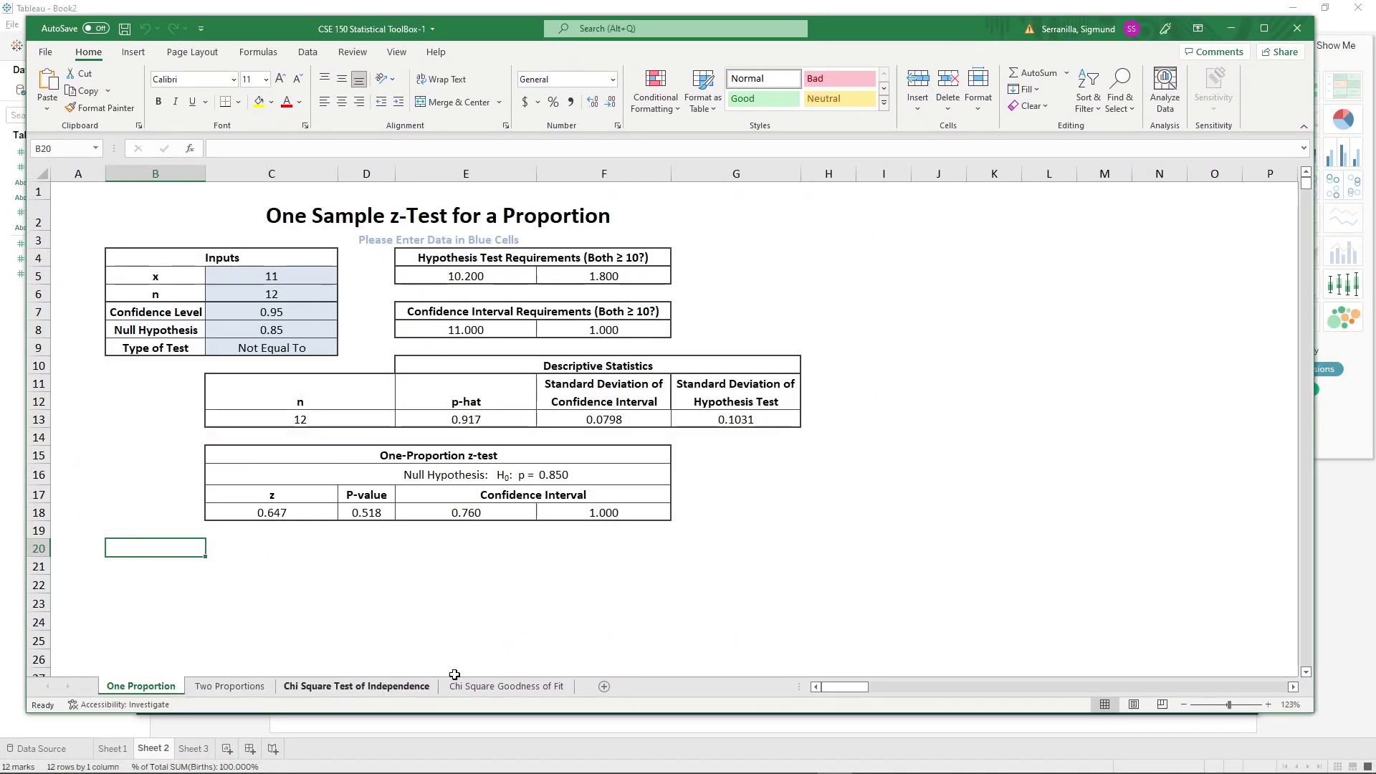
{"action": "left_click", "coordinate": [357, 686]}
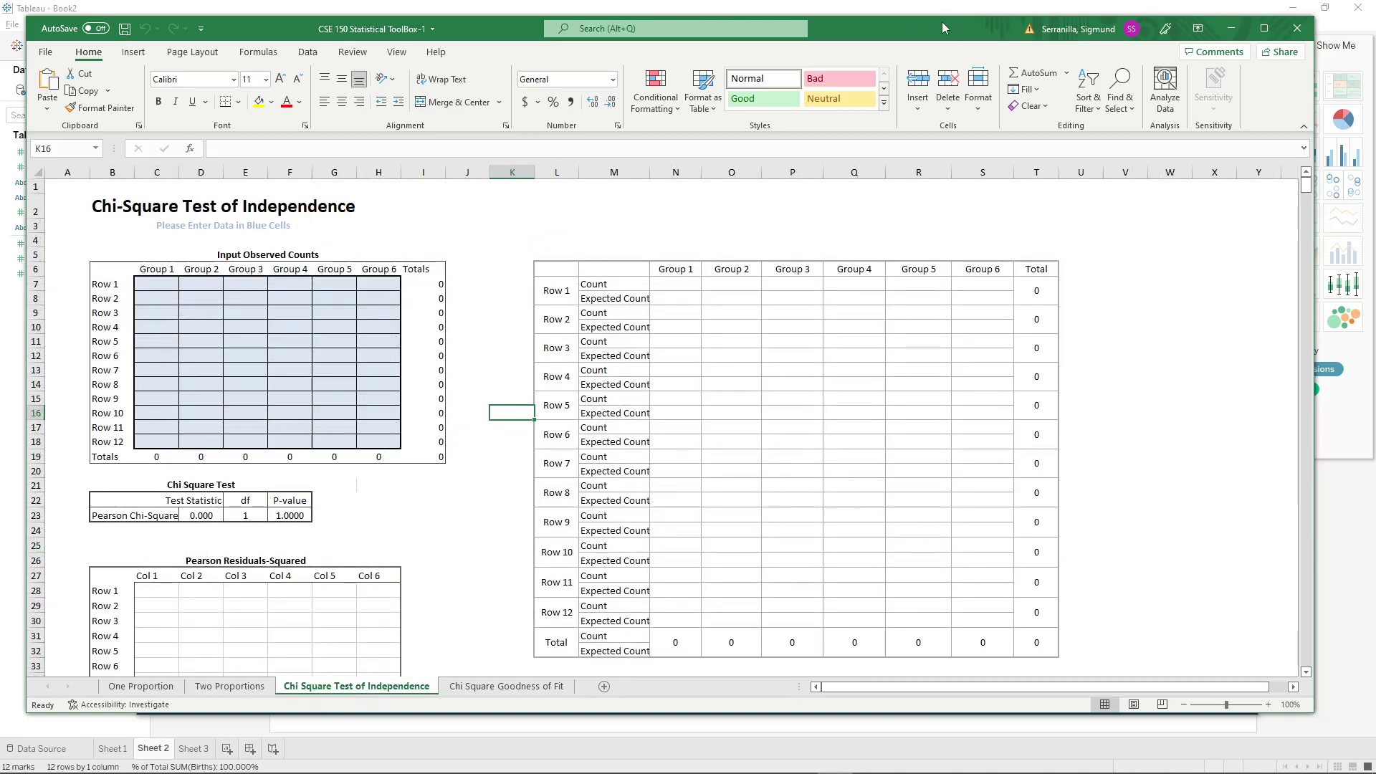
{"action": "left_click_drag", "start_coordinate": [854, 21], "coordinate": [871, 74]}
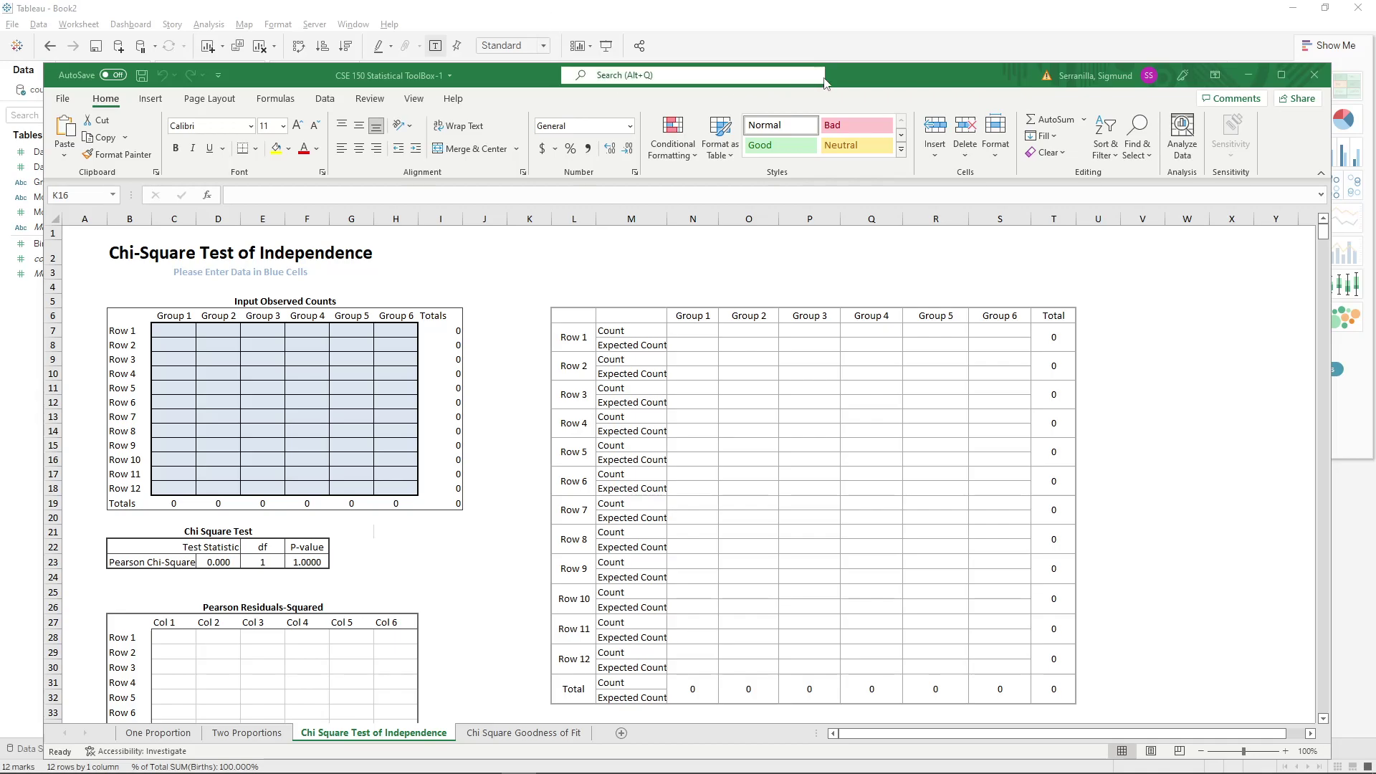
{"action": "left_click_drag", "start_coordinate": [849, 76], "coordinate": [848, 48]}
Switch to Tableau and create a text table of Births by Month Name and Group on Sheet 3
{"action": "left_click", "coordinate": [719, 15]}
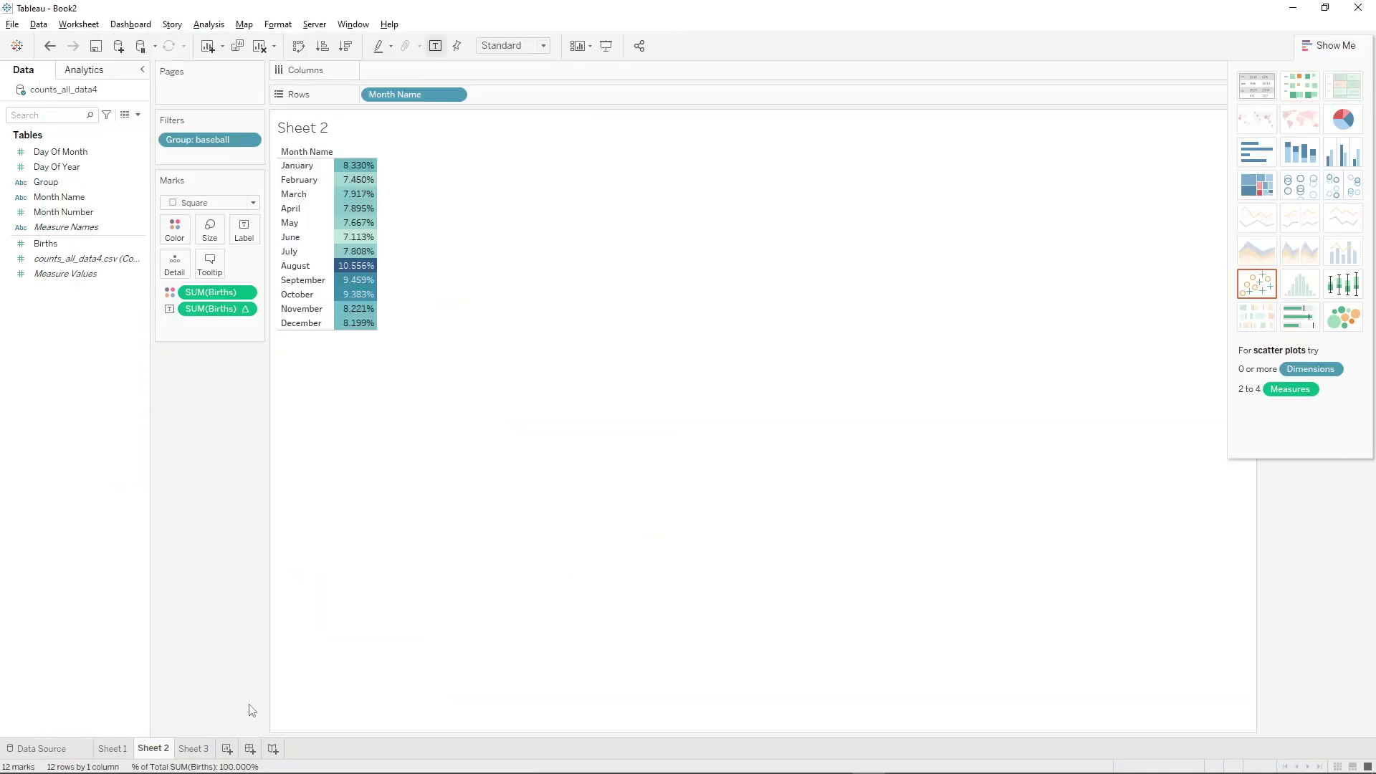
{"action": "left_click", "coordinate": [198, 750]}
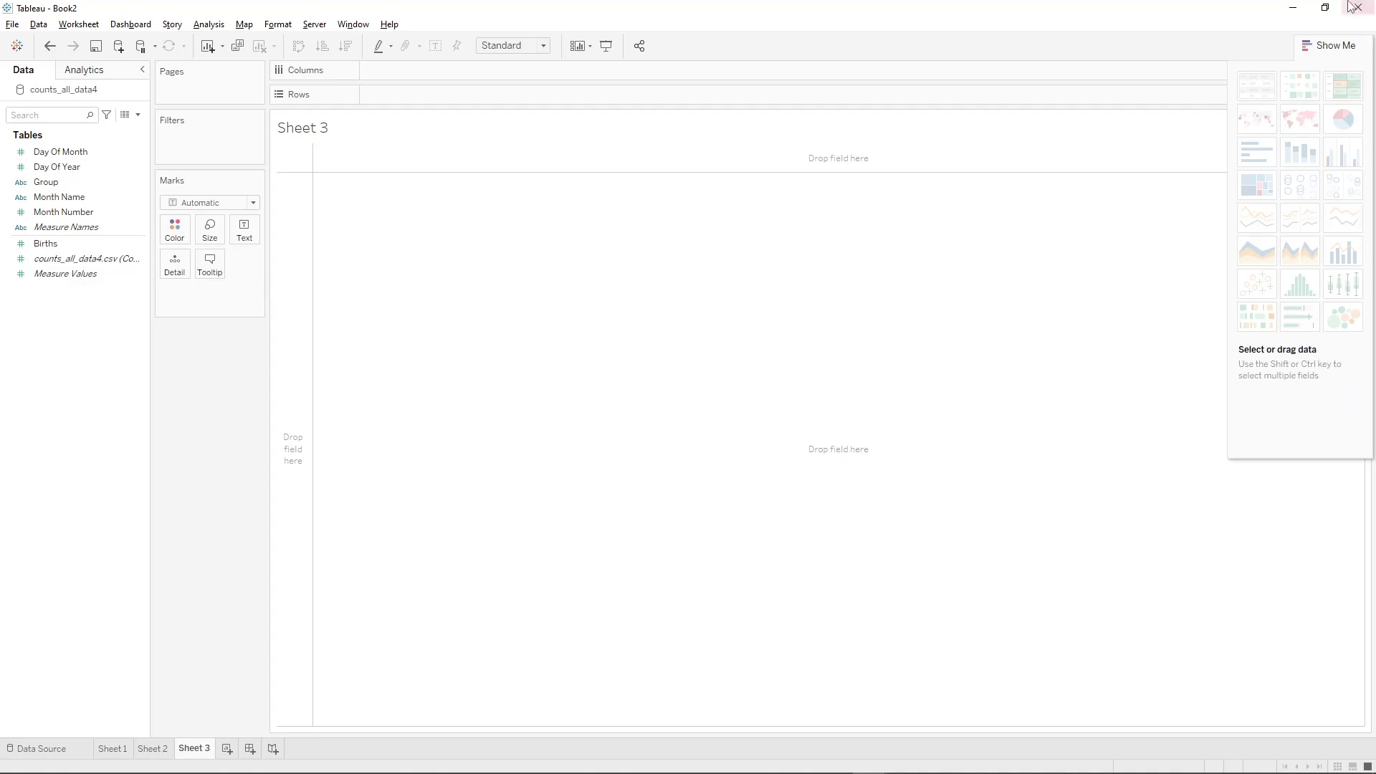
{"action": "left_click", "coordinate": [1333, 45]}
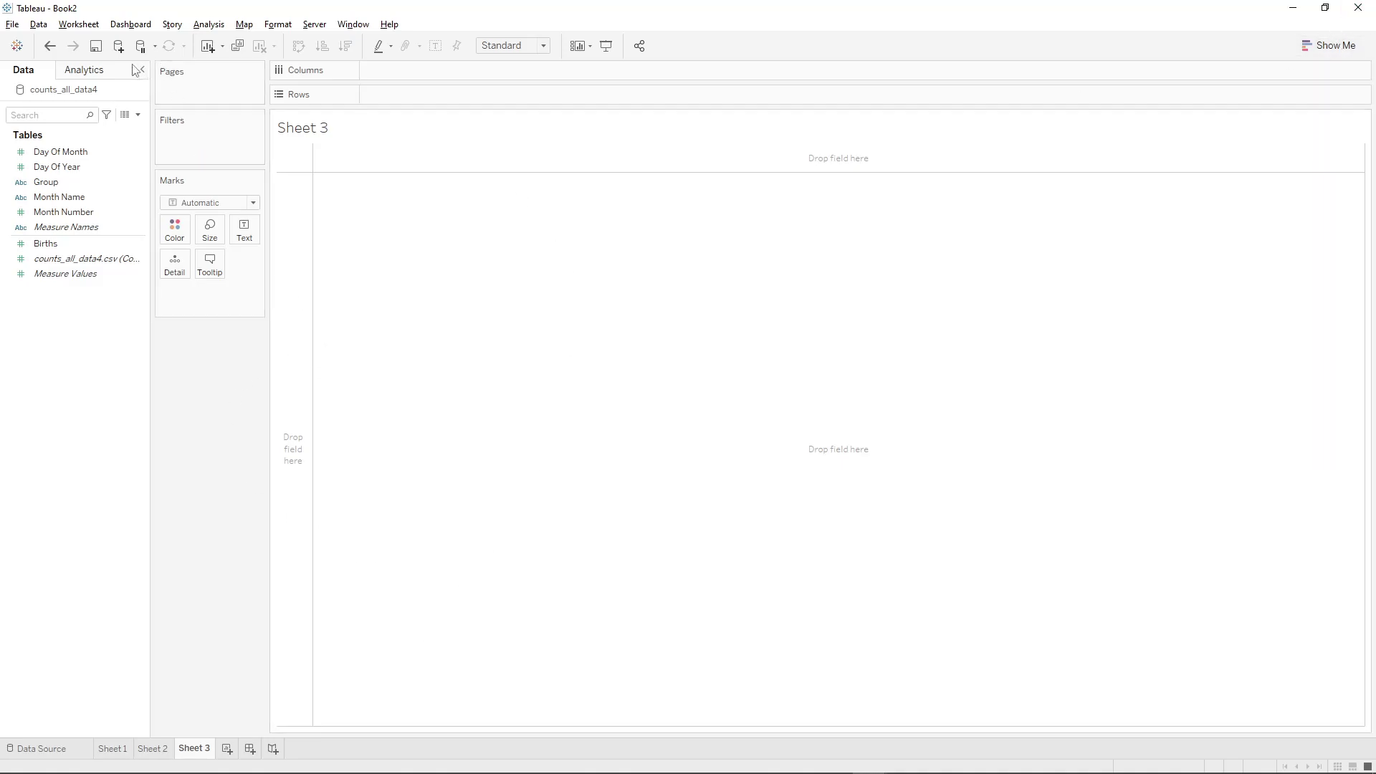
{"action": "left_click", "coordinate": [1332, 46]}
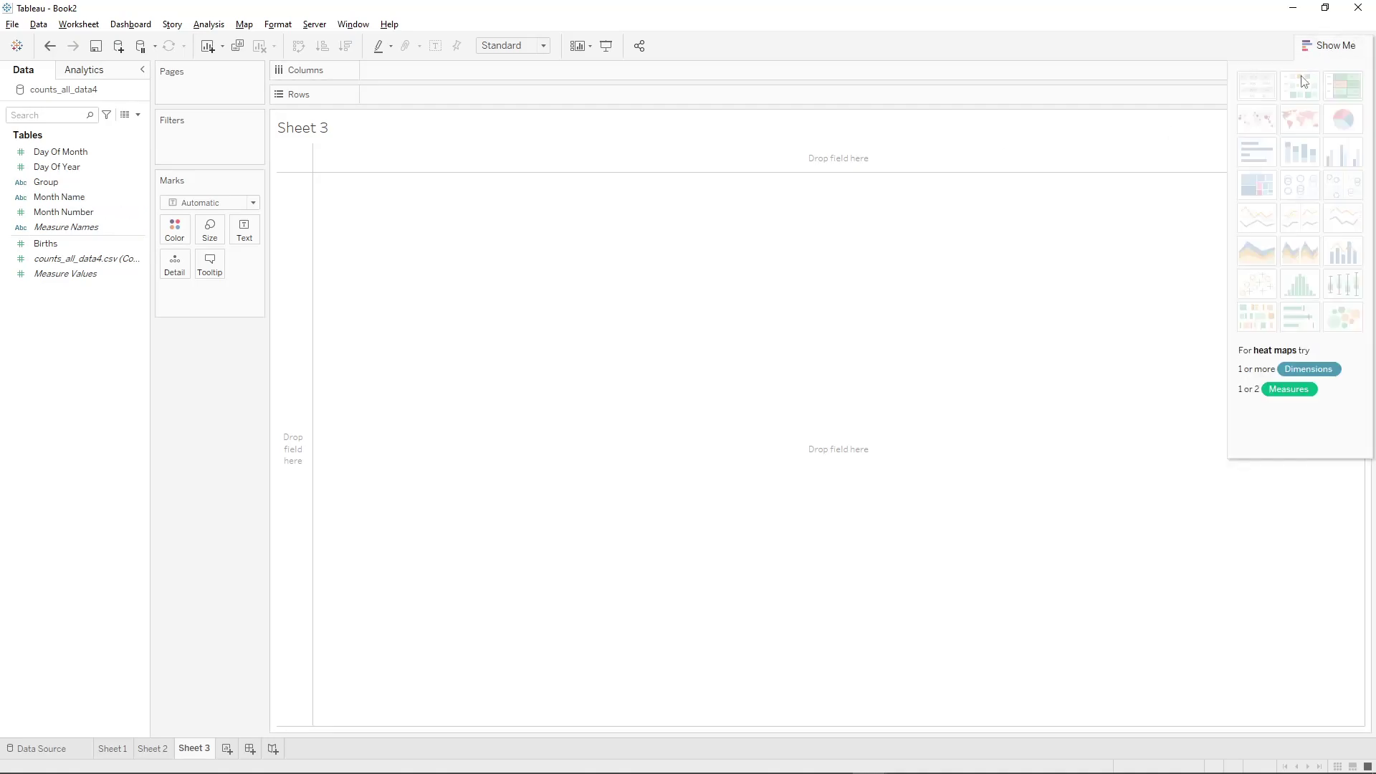
{"action": "left_click", "coordinate": [60, 247]}
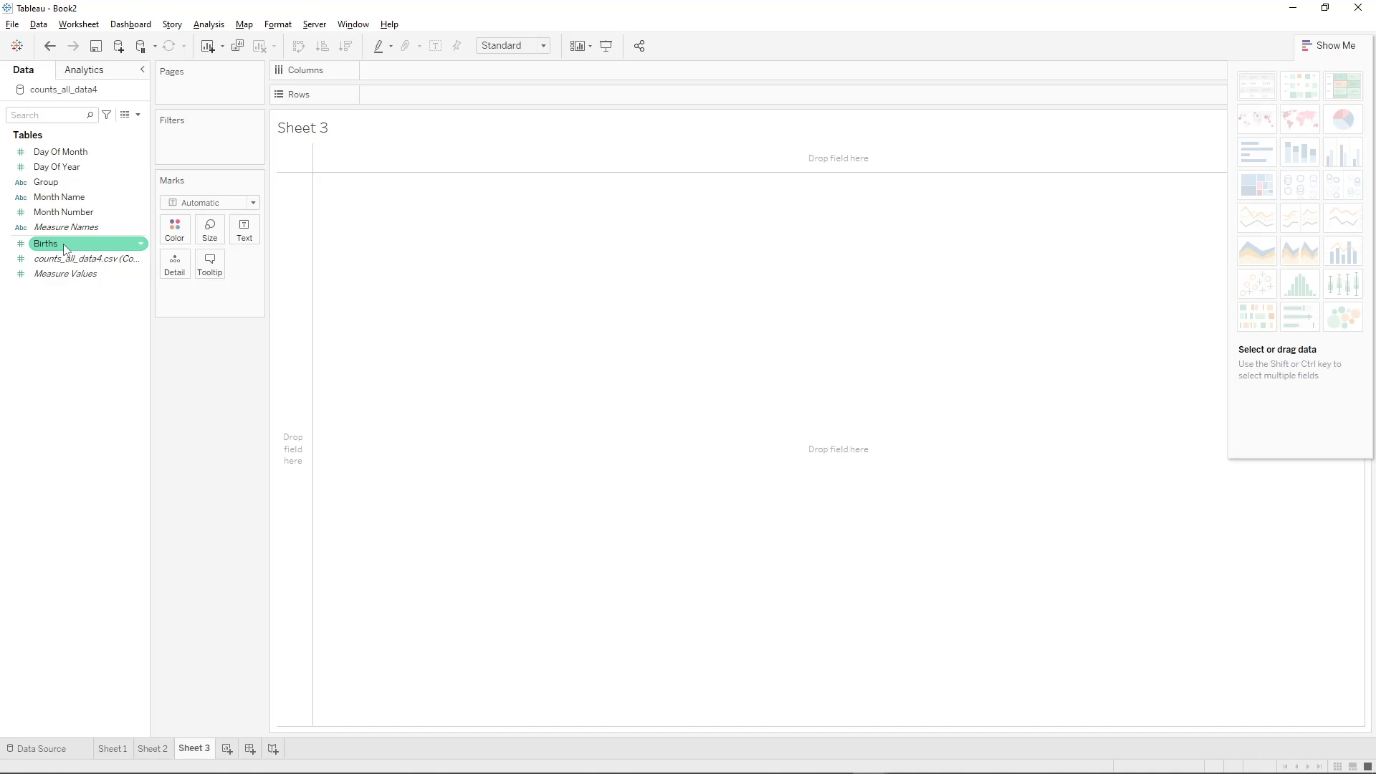
{"action": "left_click", "coordinate": [65, 197], "text": "ctrl"}
{"action": "left_click", "coordinate": [63, 183], "text": "ctrl"}
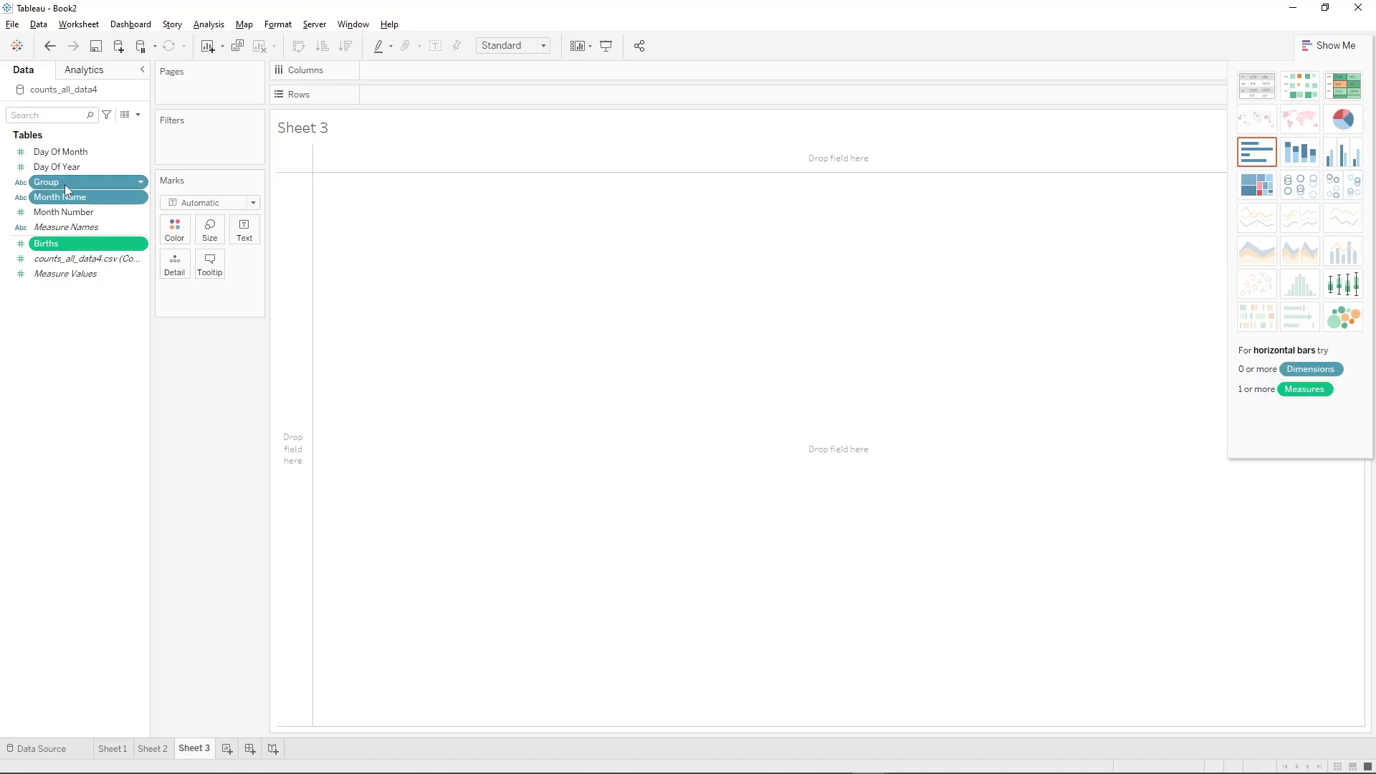
{"action": "left_click", "coordinate": [1257, 96]}
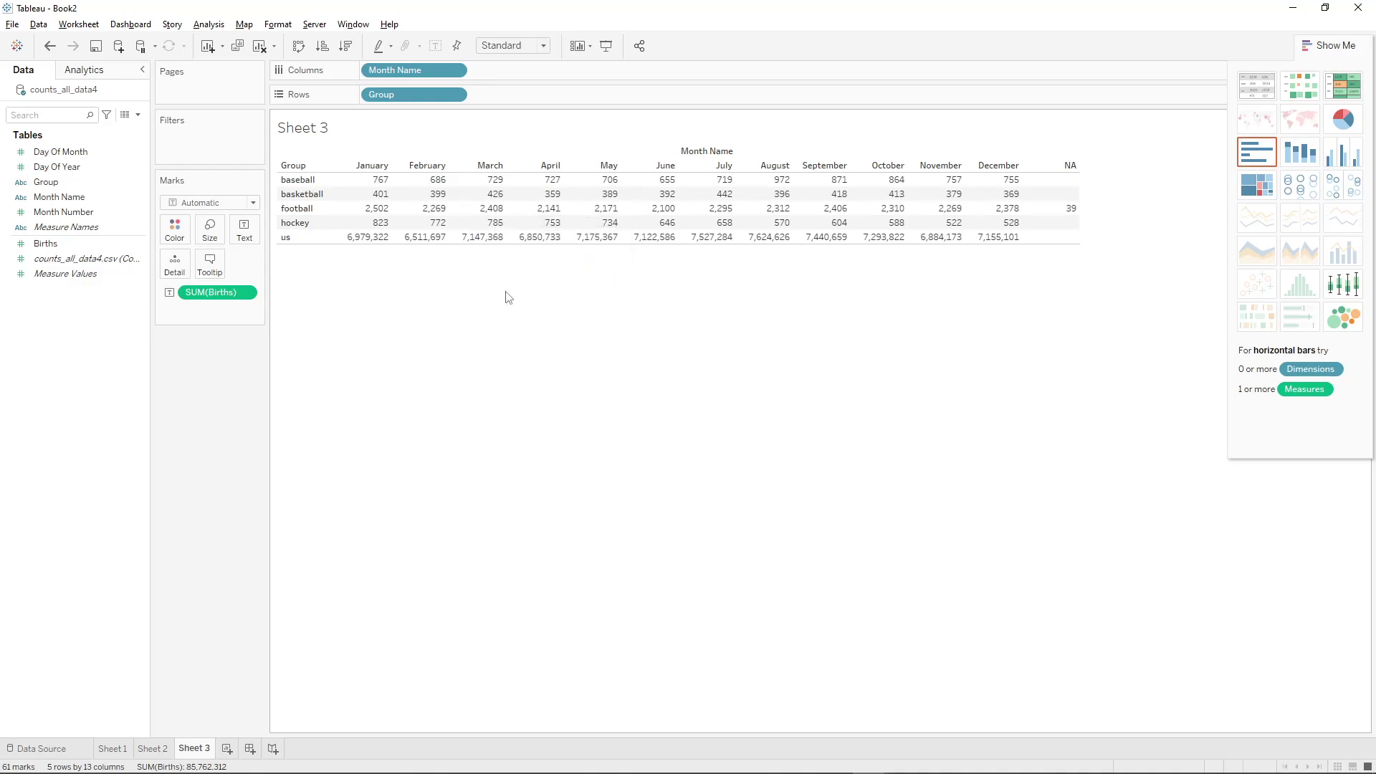
Check the Input Observed Counts layout in the Excel toolbox and swap the Sheet 3 table's rows and columns to match it
{"action": "key", "text": "alt+Tab"}
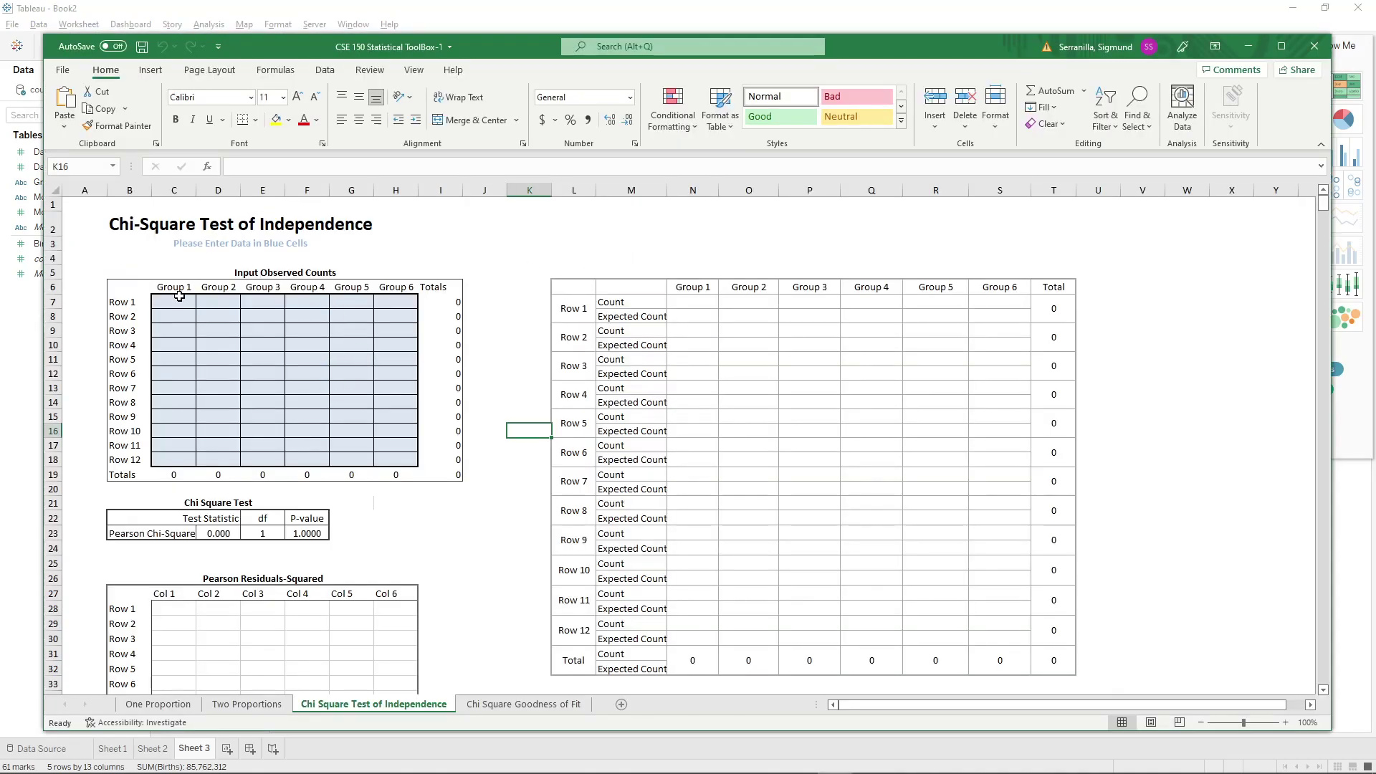
{"action": "left_click_drag", "start_coordinate": [184, 297], "coordinate": [219, 446]}
{"action": "left_click", "coordinate": [309, 338]}
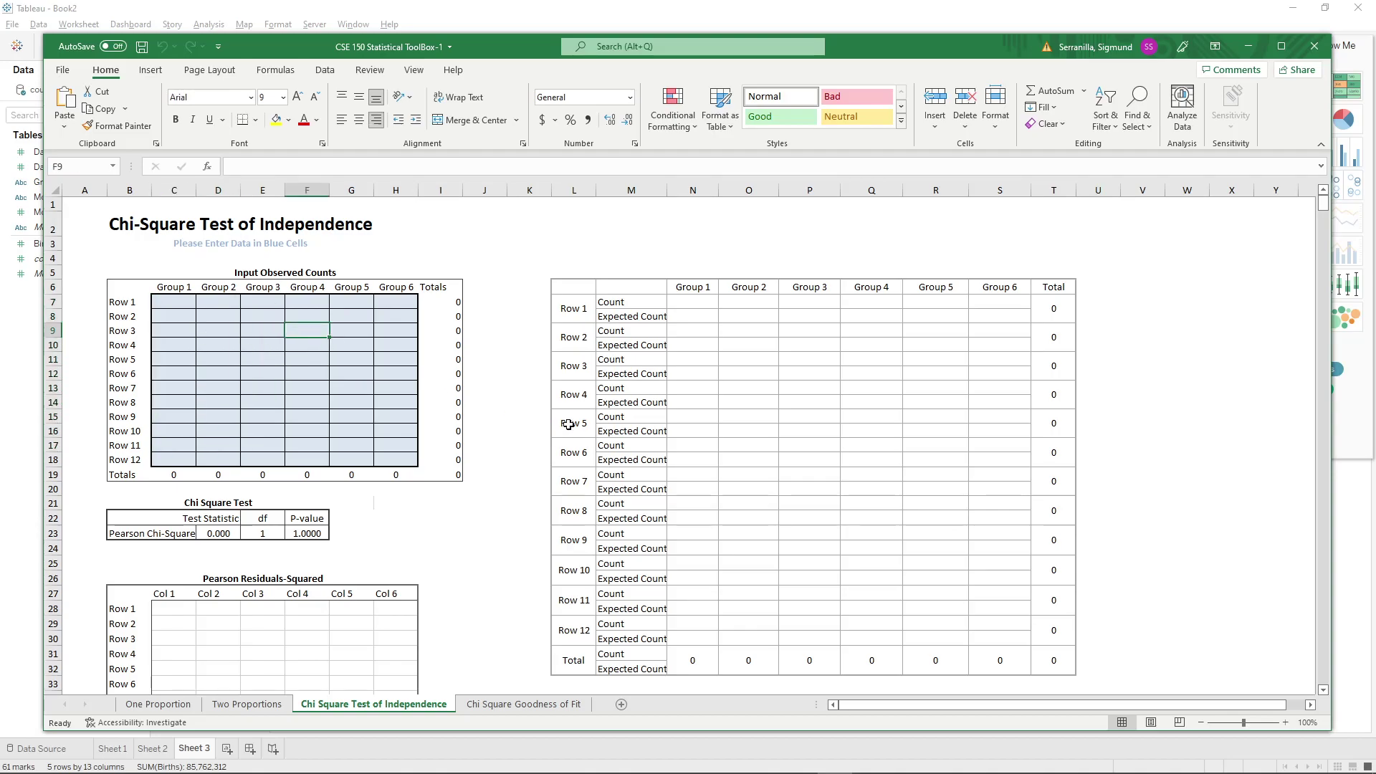
{"action": "key", "text": "alt+Tab"}
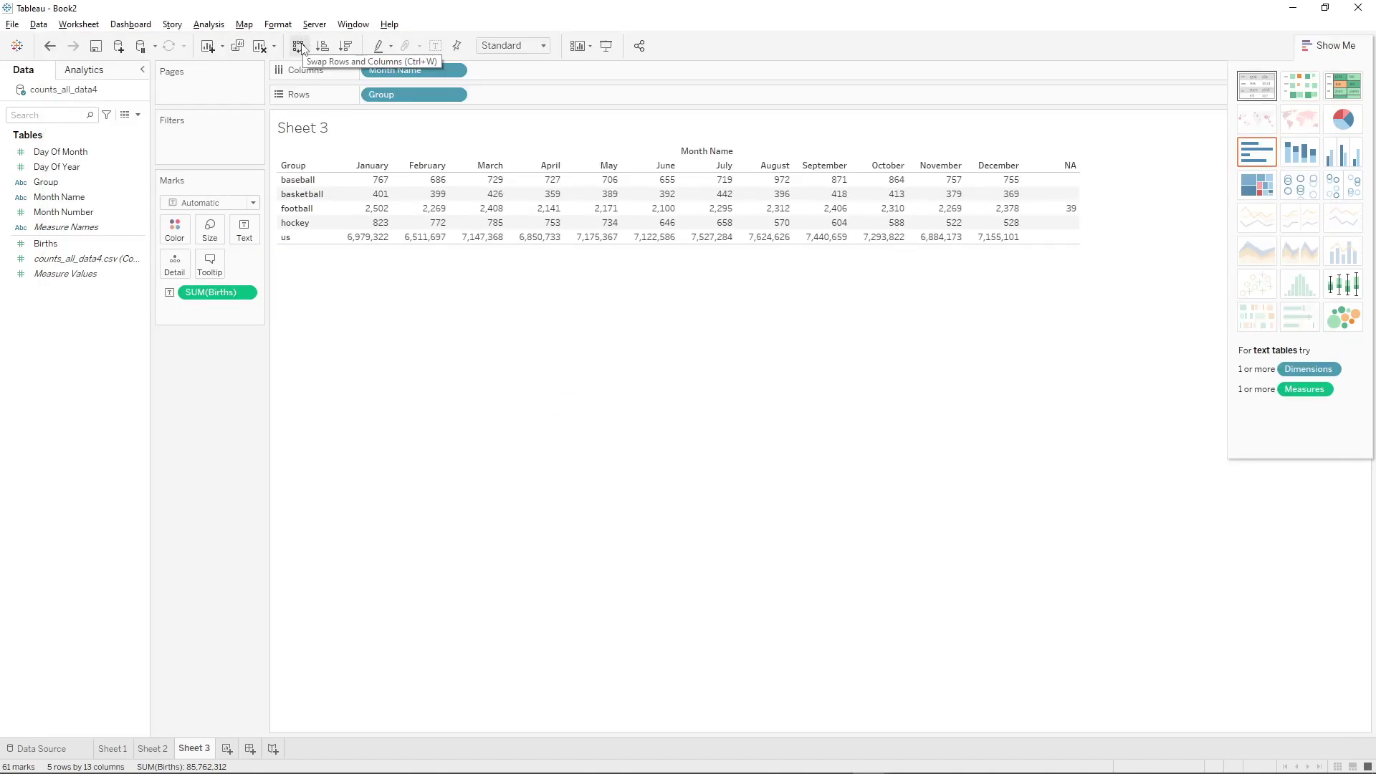
{"action": "left_click", "coordinate": [299, 46]}
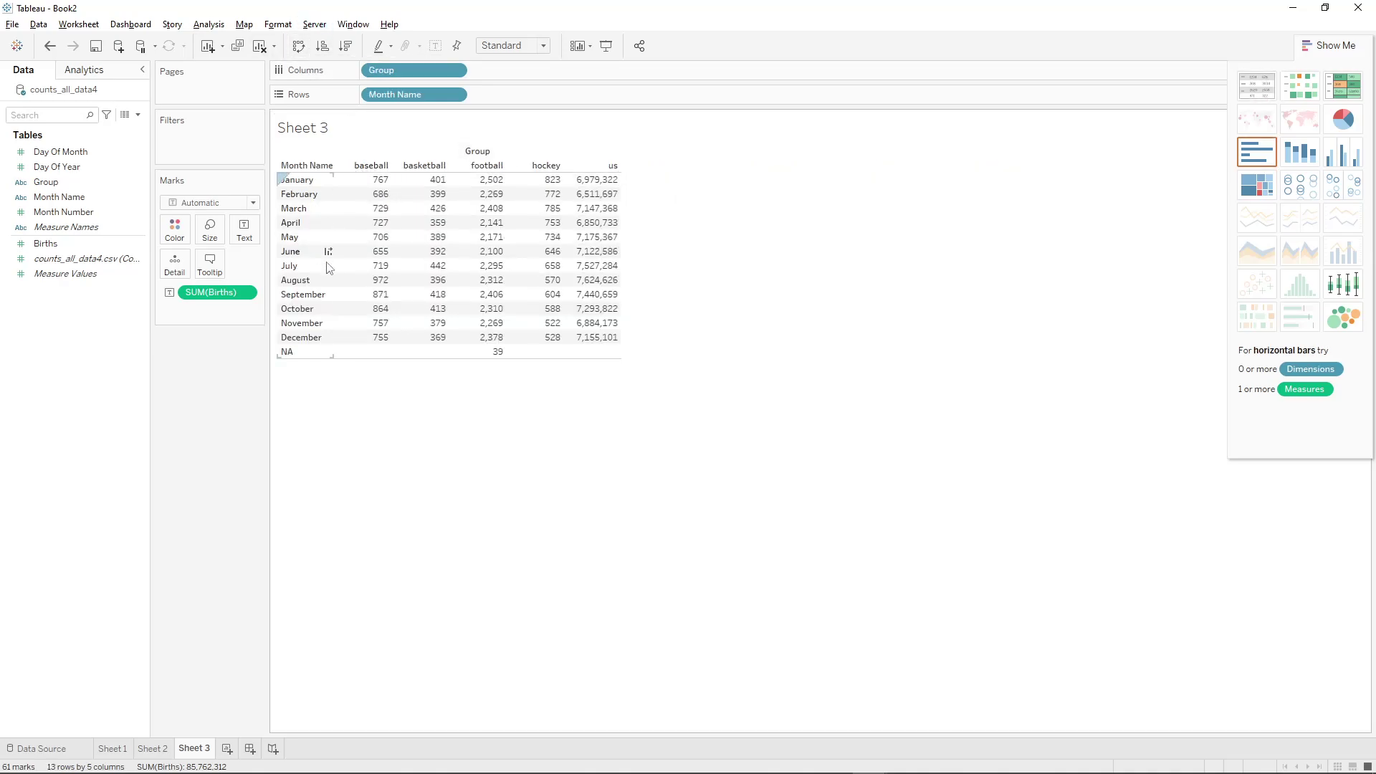
Exclude the NA month from the Sheet 3 table
{"action": "left_click", "coordinate": [290, 351]}
{"action": "right_click", "coordinate": [290, 351]}
{"action": "left_click", "coordinate": [337, 375]}
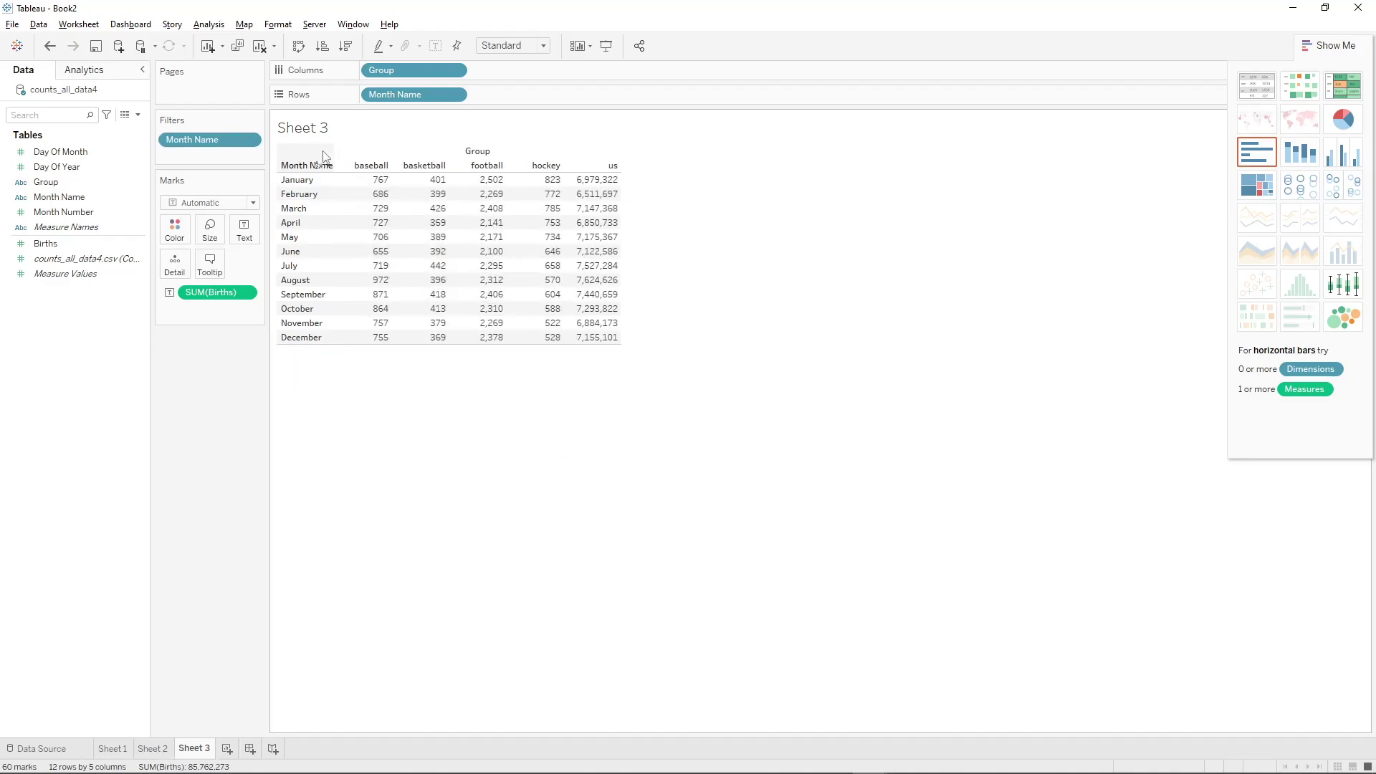
{"action": "left_click_drag", "start_coordinate": [367, 183], "coordinate": [609, 363]}
Export the Sheet 3 table as a crosstab to Excel and switch to the exported workbook
{"action": "left_click", "coordinate": [93, 28]}
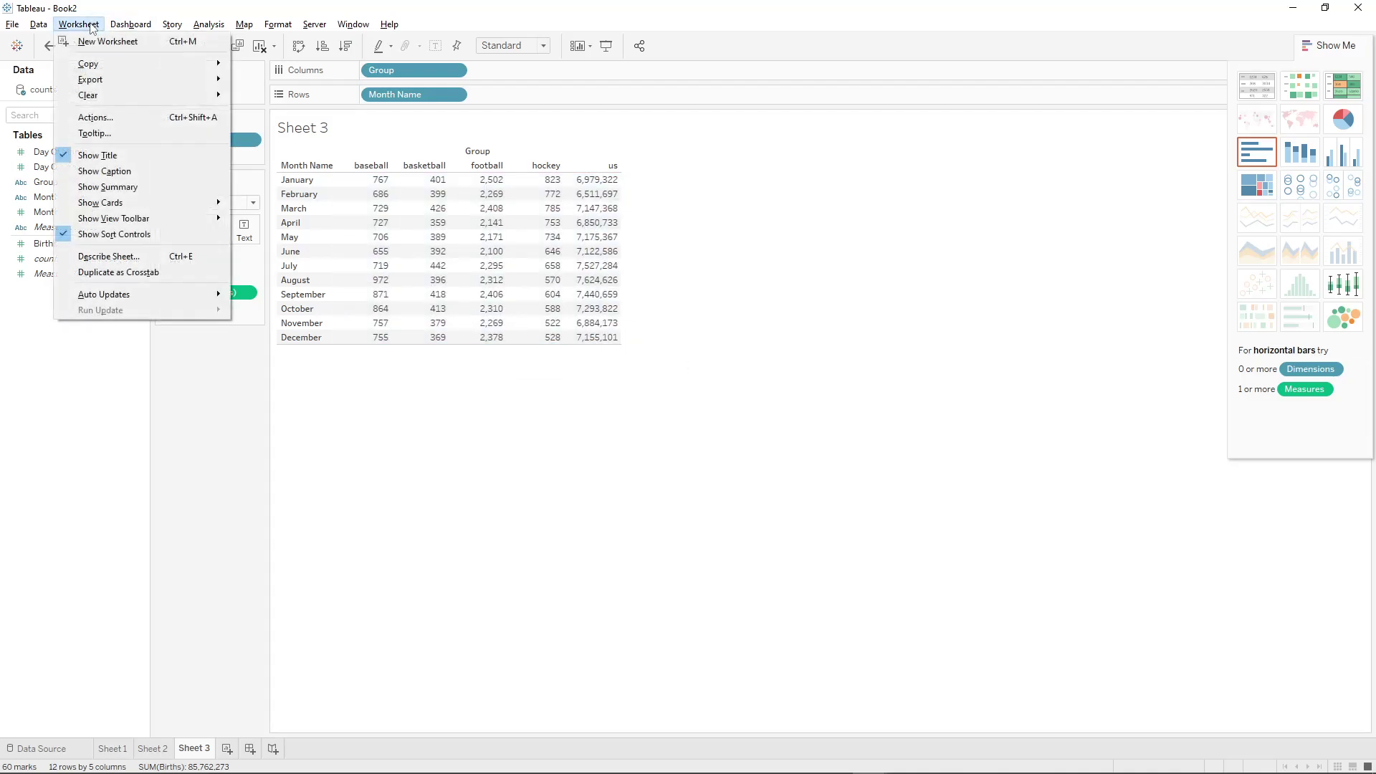
{"action": "mouse_move", "coordinate": [169, 82]}
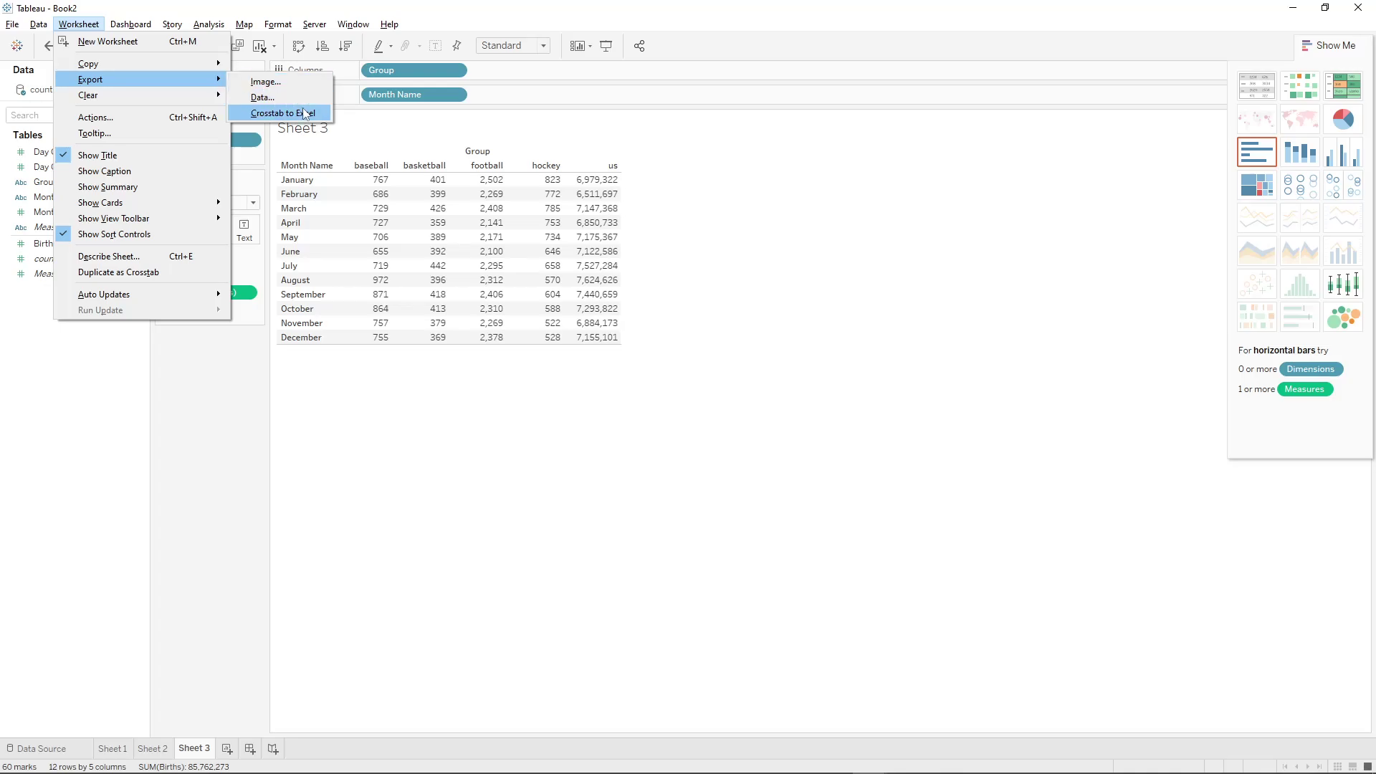
{"action": "left_click", "coordinate": [306, 114]}
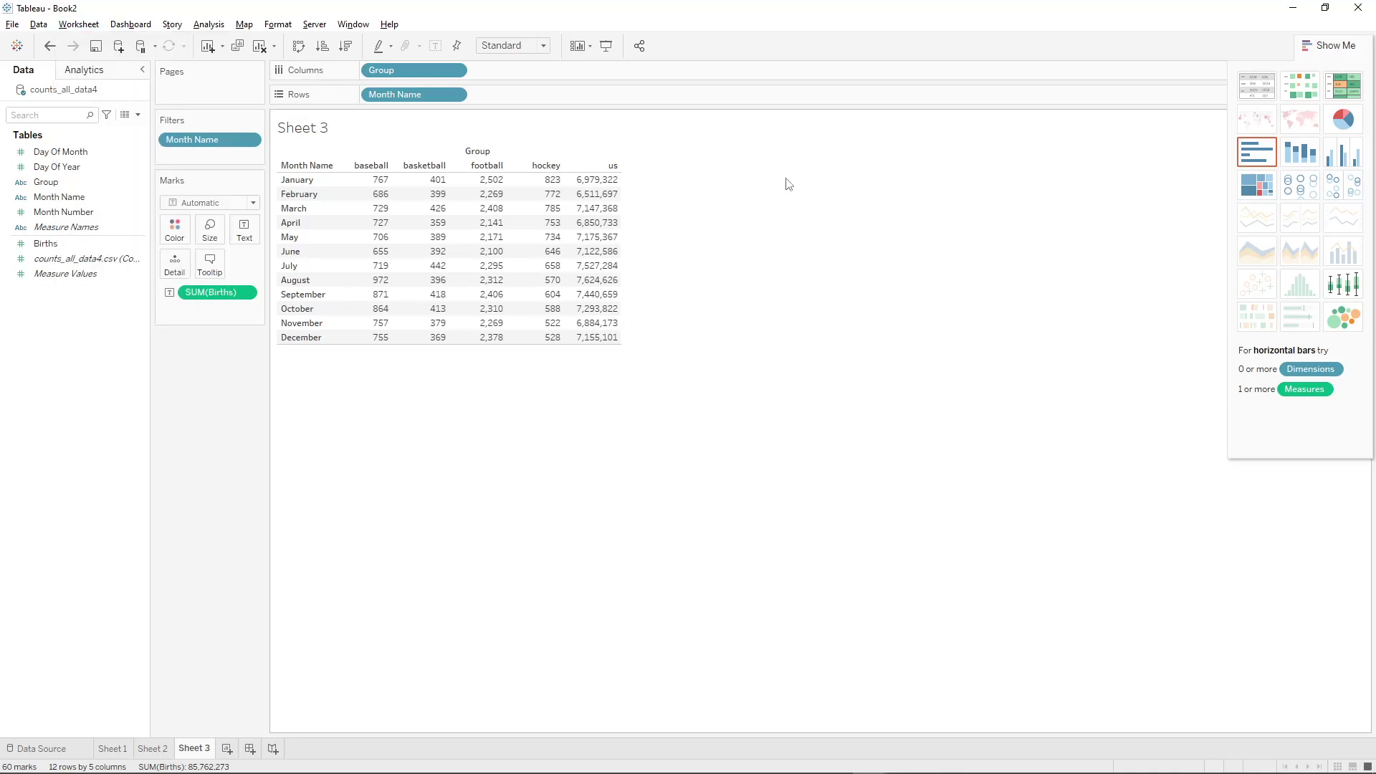
{"action": "key", "text": "alt+Tab"}
{"action": "key", "text": "Tab"}
{"action": "key", "text": "Tab"}
{"action": "key", "text": "Tab"}
{"action": "key", "text": "Tab"}
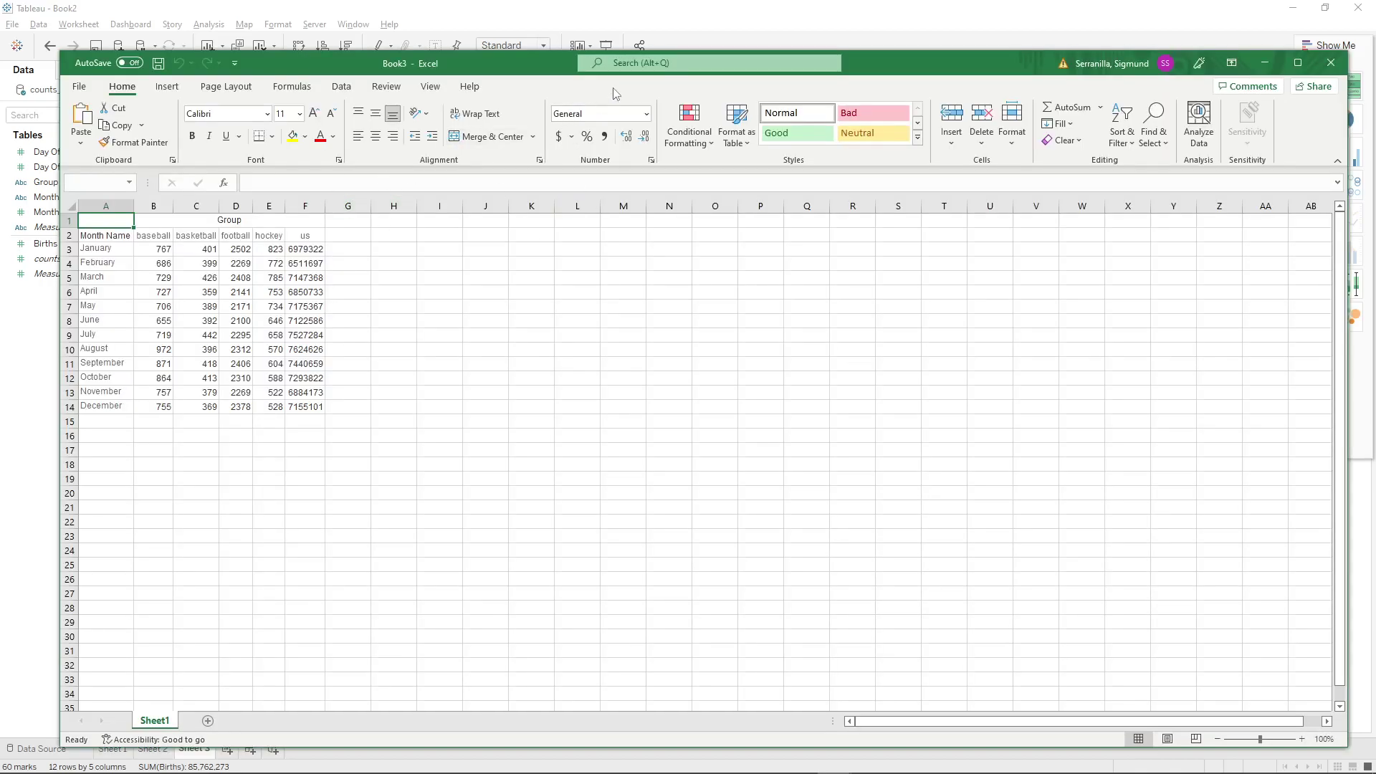
Shrink and reposition the exported workbook's window, and copy the birth counts in B3:F14
{"action": "mouse_move", "coordinate": [542, 64]}
{"action": "left_mouse_down"}
{"action": "mouse_move", "coordinate": [566, 43]}
{"action": "mouse_move", "coordinate": [561, 61]}
{"action": "left_mouse_up"}
{"action": "left_click_drag", "start_coordinate": [81, 50], "coordinate": [639, 224]}
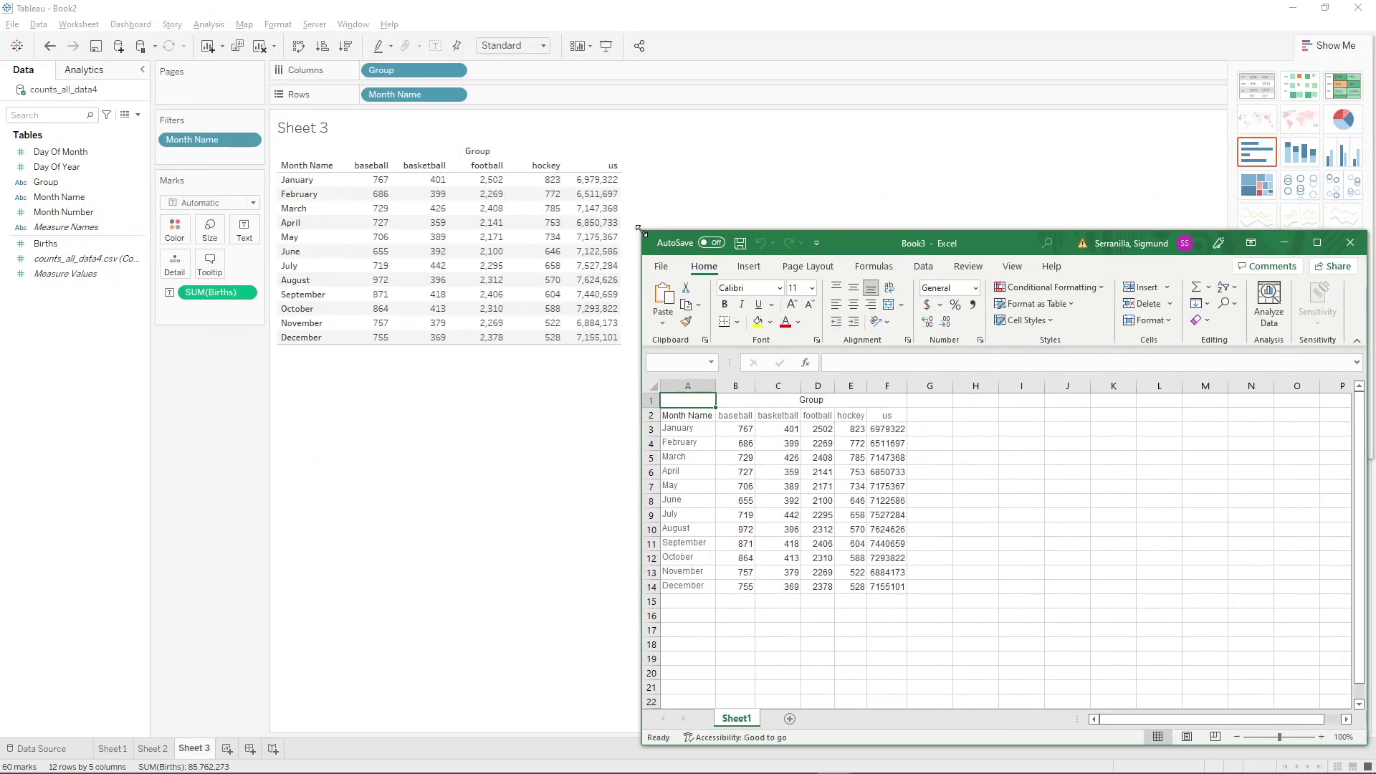
{"action": "left_click_drag", "start_coordinate": [760, 236], "coordinate": [727, 63]}
{"action": "left_click_drag", "start_coordinate": [705, 247], "coordinate": [863, 402]}
{"action": "key", "text": "ctrl+c"}
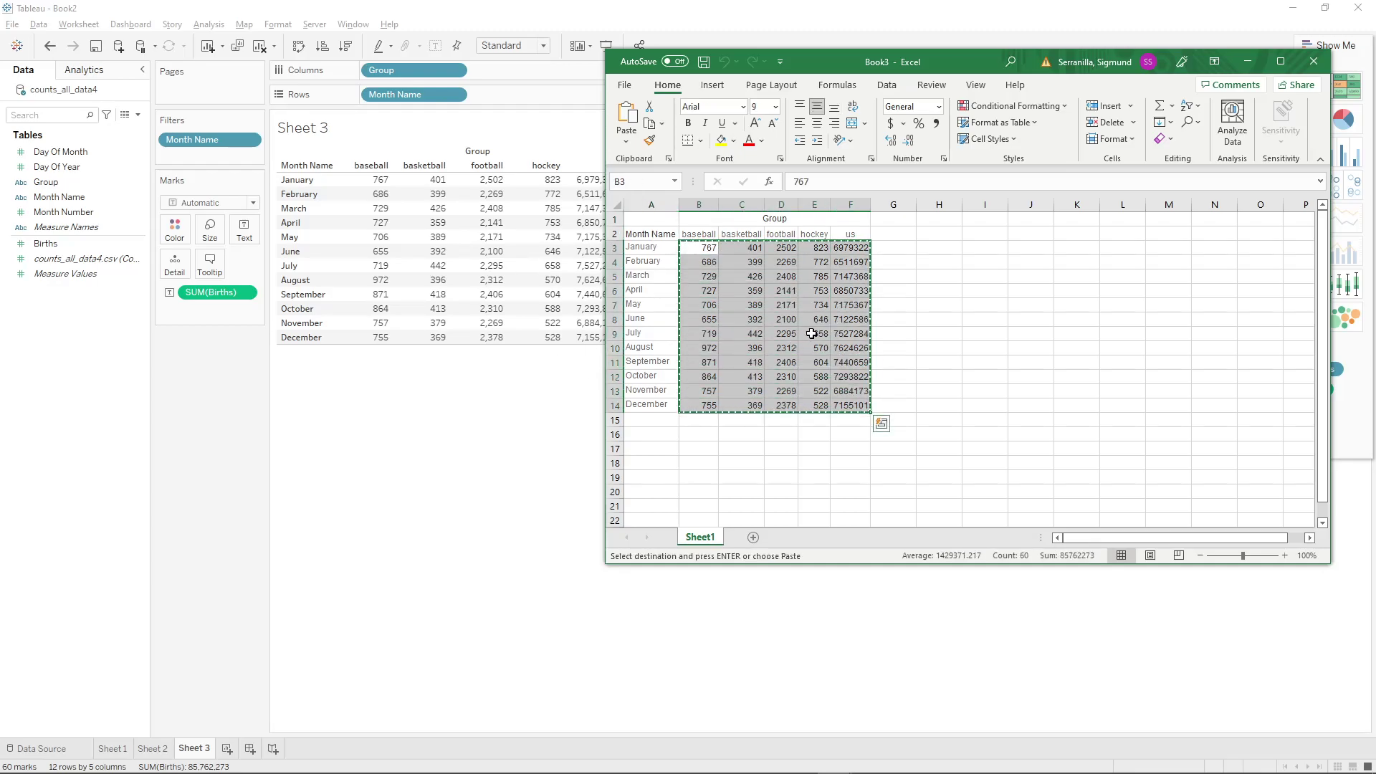
Paste the copied counts into the toolbox's Chi-Square Test of Independence at C7 and review the test results
{"action": "key", "text": "alt+Tab"}
{"action": "key", "text": "Tab"}
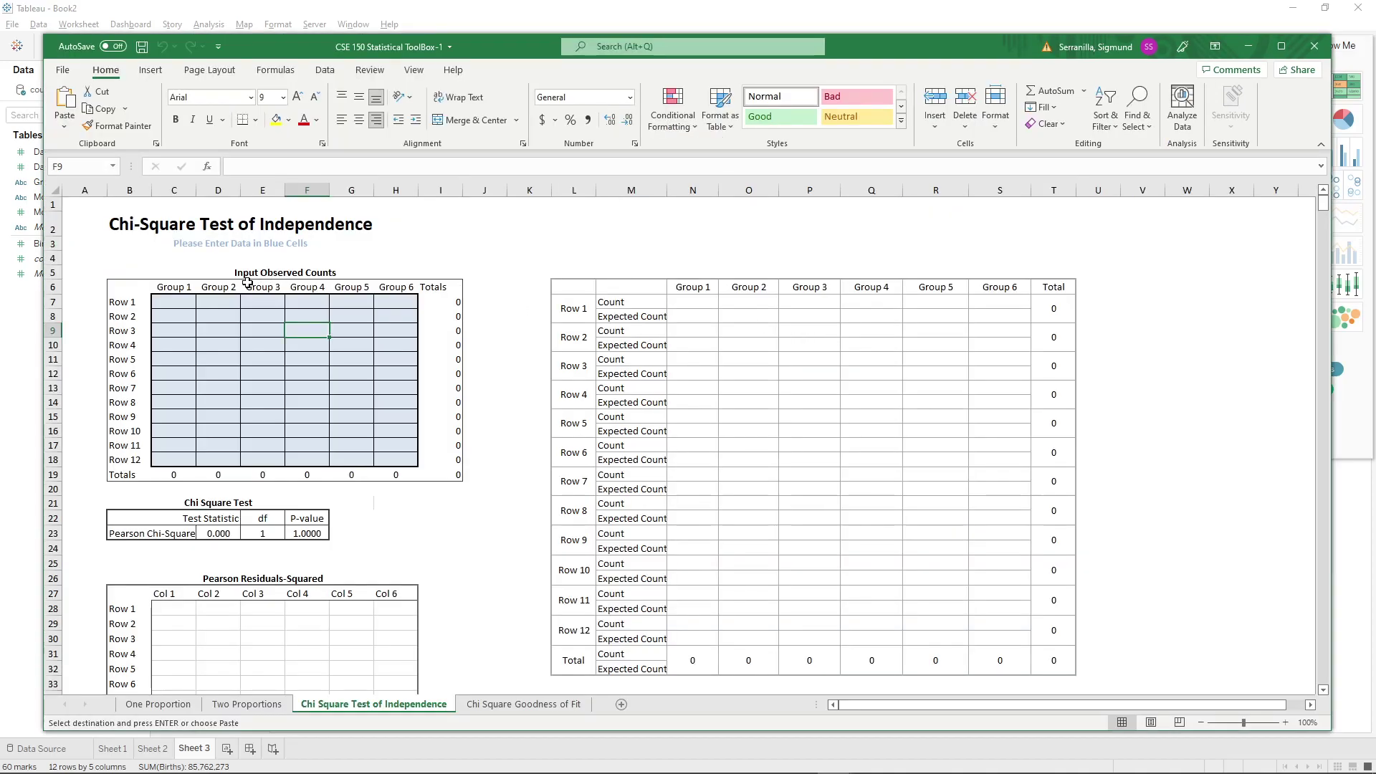
{"action": "left_click", "coordinate": [160, 304]}
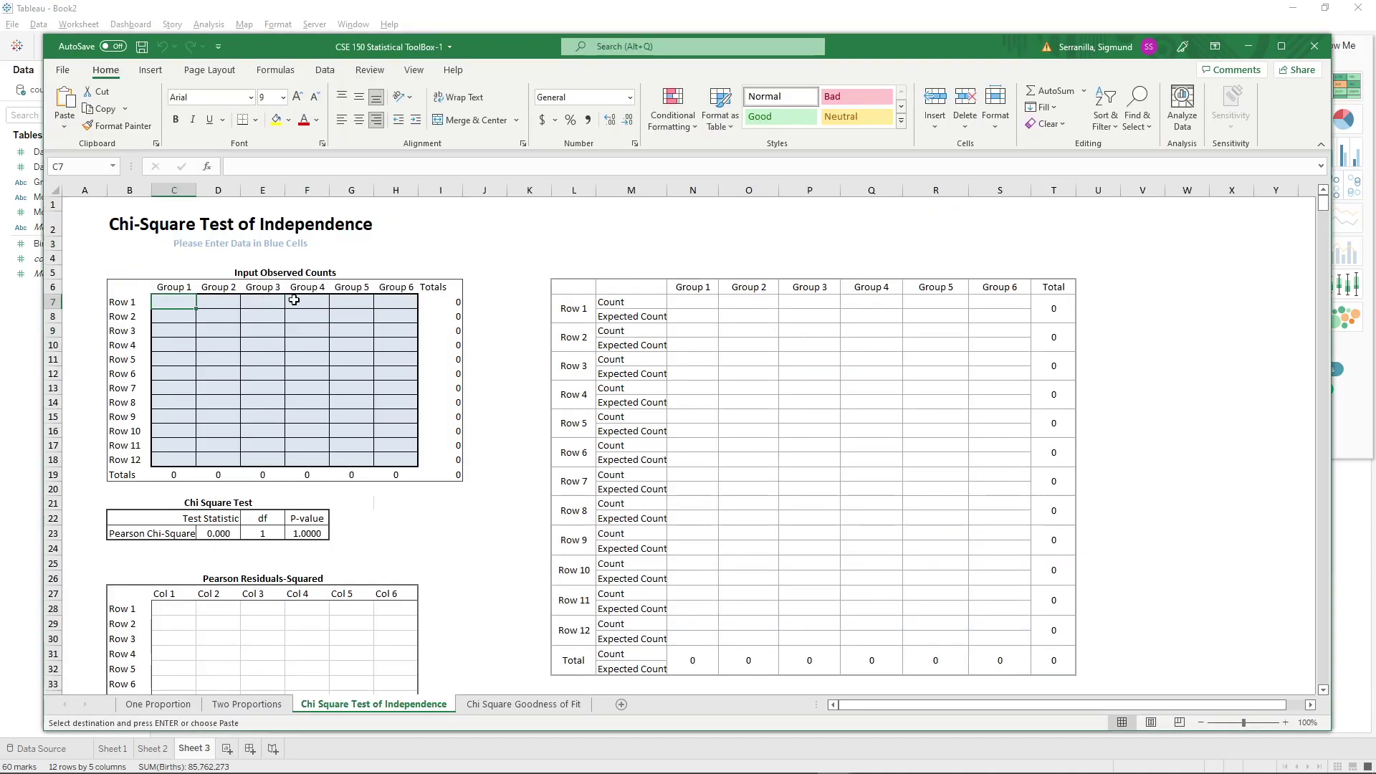
{"action": "scroll", "coordinate": [439, 409], "scroll_direction": "down", "scroll_amount": 1}
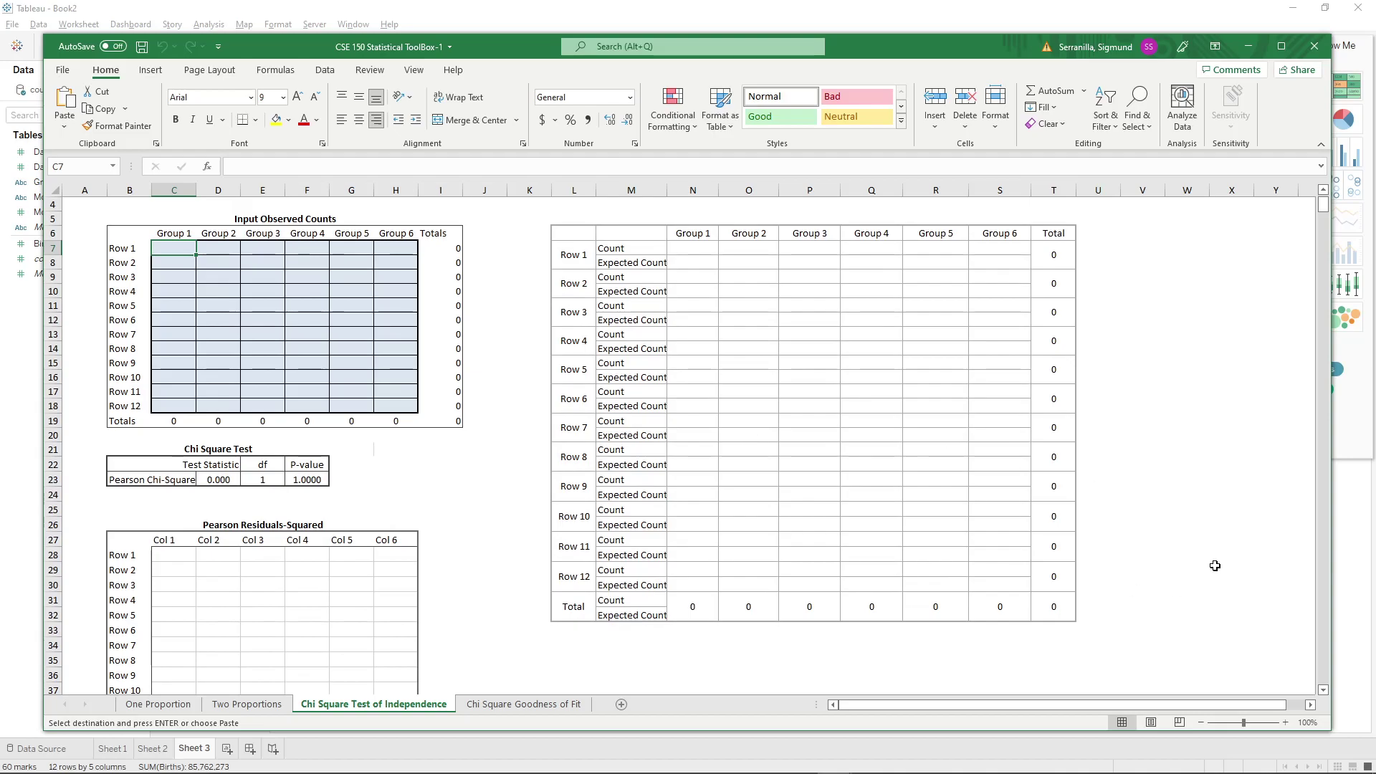
{"action": "left_click_drag", "start_coordinate": [1328, 726], "coordinate": [1352, 759]}
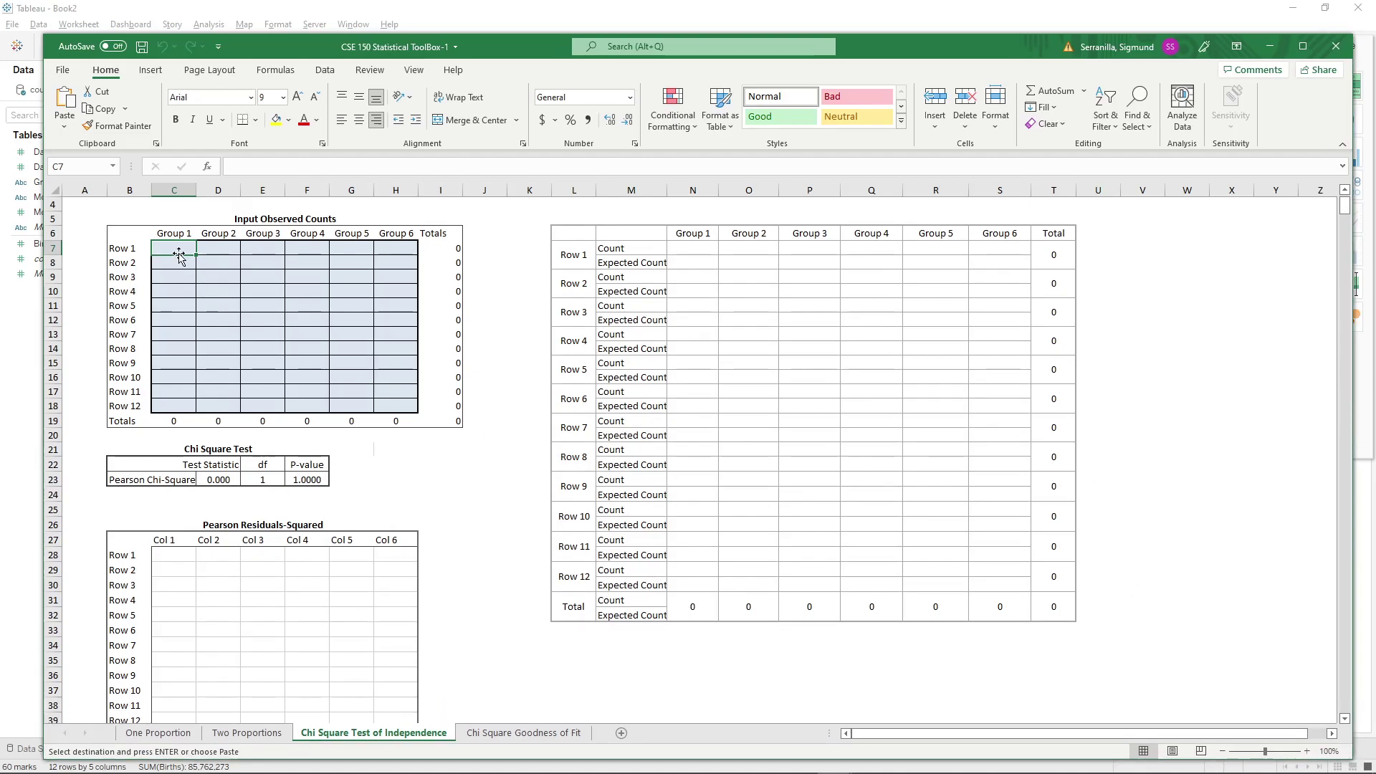
{"action": "key", "text": "ctrl+v"}
{"action": "scroll", "coordinate": [398, 402], "scroll_direction": "down", "scroll_amount": 1}
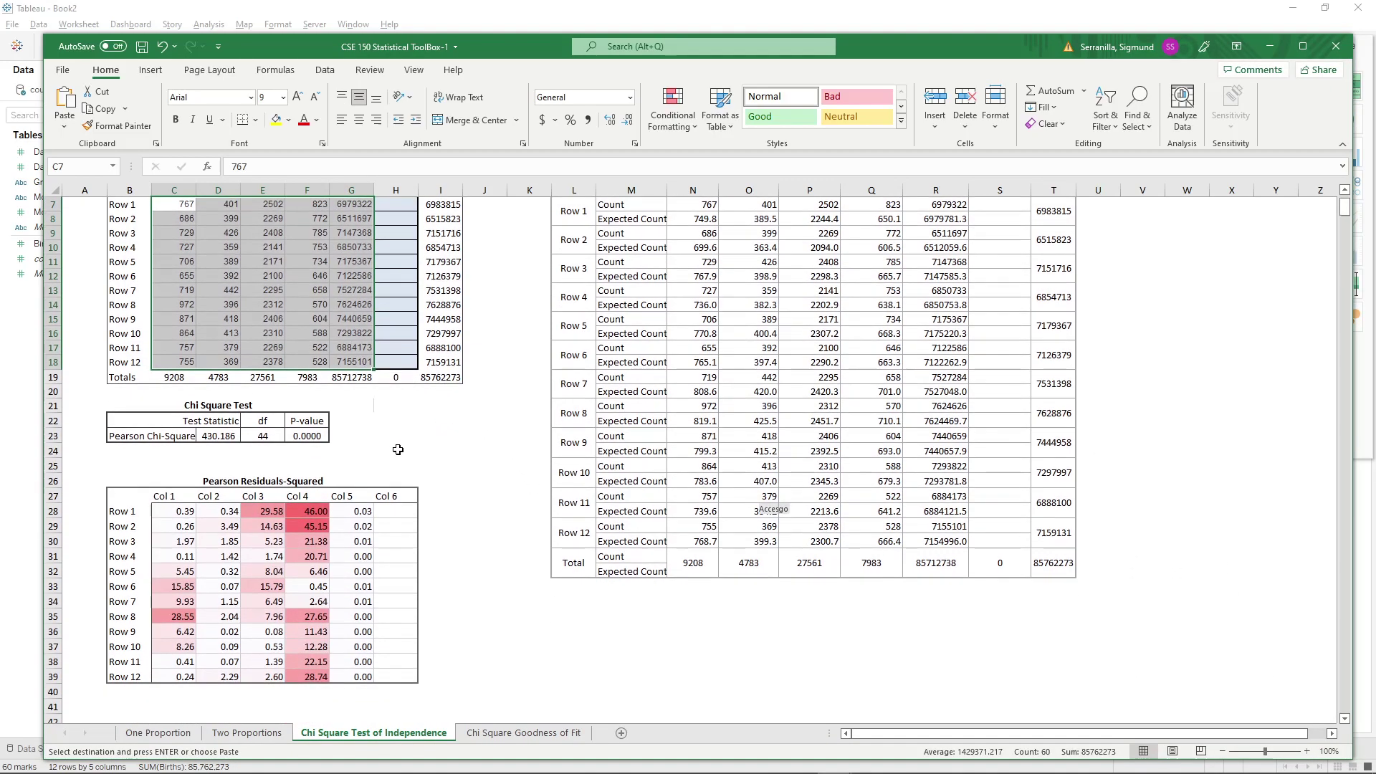
{"action": "scroll", "coordinate": [459, 435], "scroll_direction": "up", "scroll_amount": 1}
{"action": "left_click", "coordinate": [498, 393]}
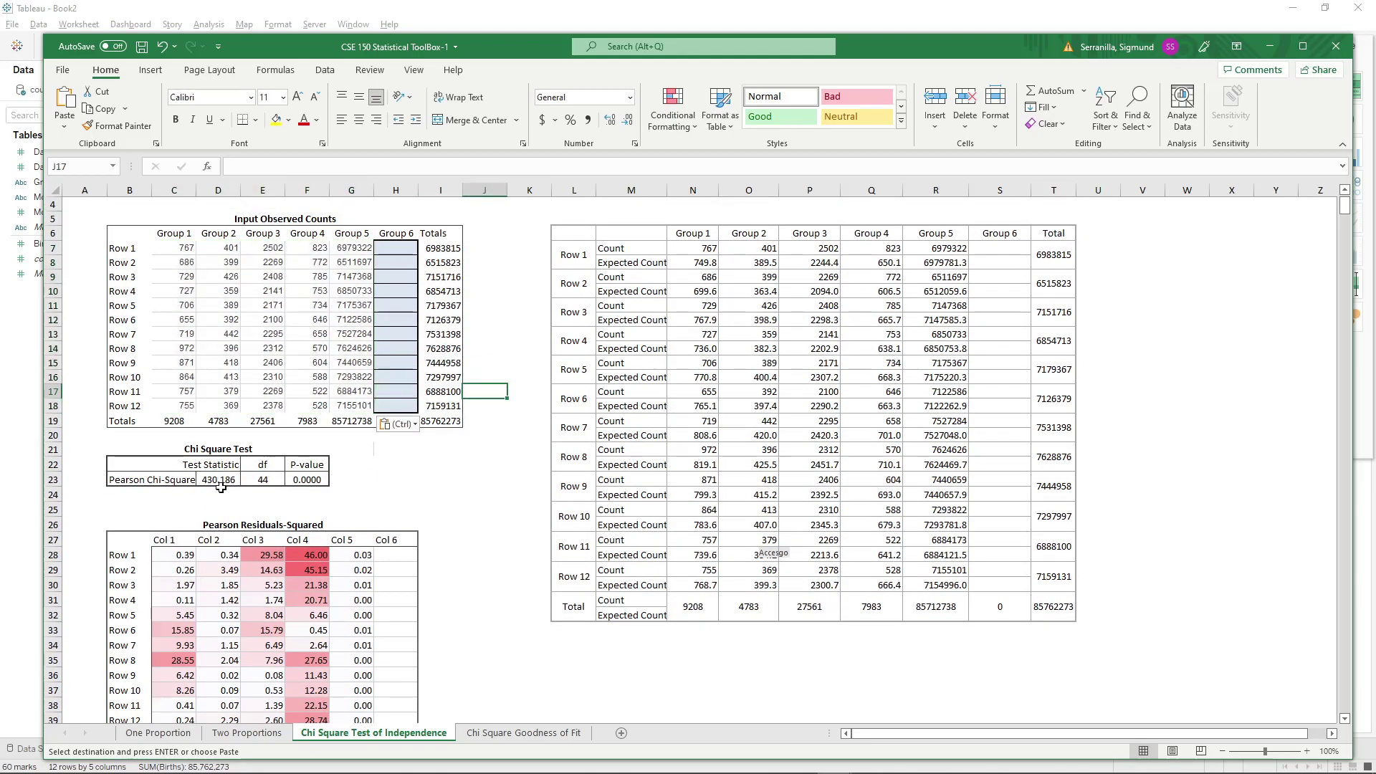
Examine the Pearson Residuals-Squared table, highlighting its Row 1 to Row 12 values for Col 1 to Col 4
{"action": "scroll", "coordinate": [355, 477], "scroll_direction": "up", "scroll_amount": 1}
{"action": "scroll", "coordinate": [336, 477], "scroll_direction": "down", "scroll_amount": 3}
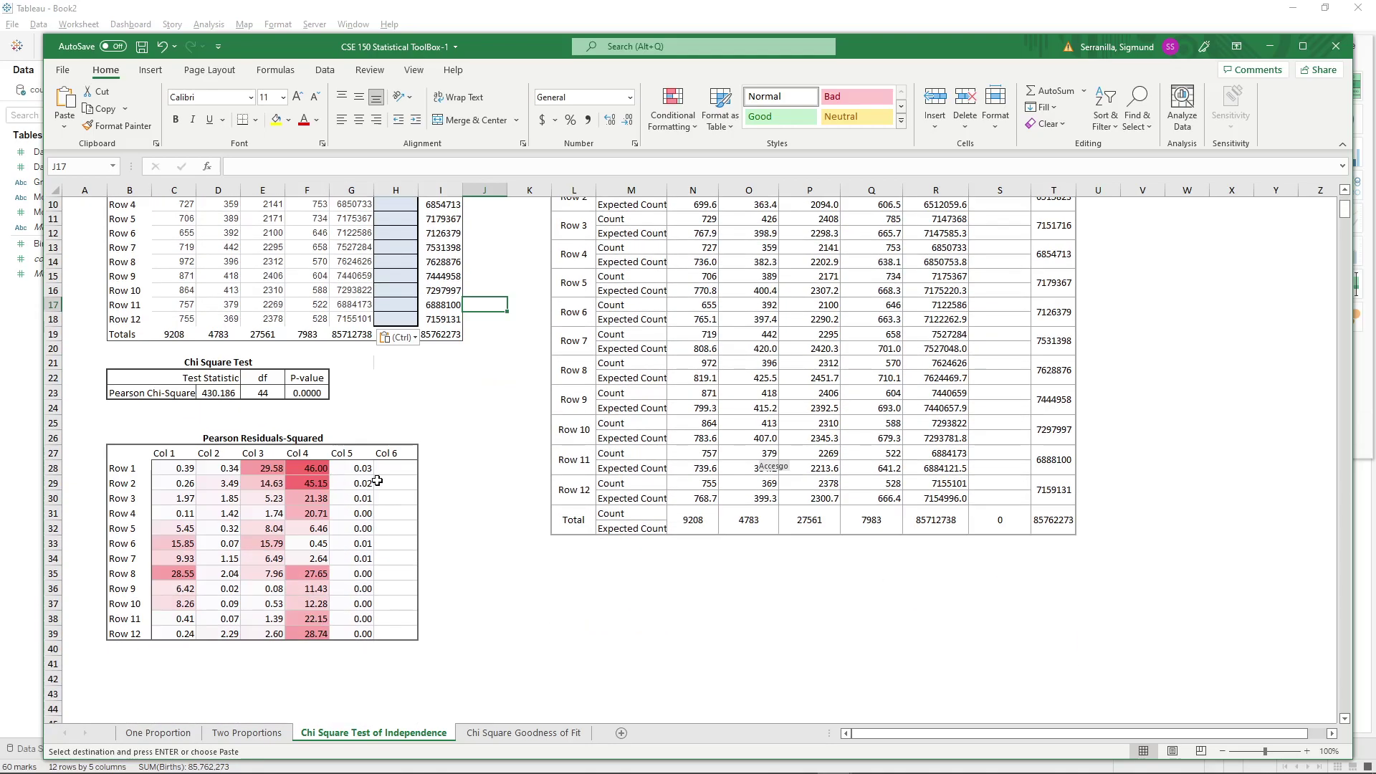
{"action": "left_click", "coordinate": [318, 469]}
{"action": "left_click_drag", "start_coordinate": [317, 469], "coordinate": [176, 634]}
{"action": "left_click", "coordinate": [499, 505]}
Compare the observed and expected counts for all groups by highlighting the counts table from N7 through the totals row
{"action": "scroll", "coordinate": [507, 488], "scroll_direction": "up", "scroll_amount": 3}
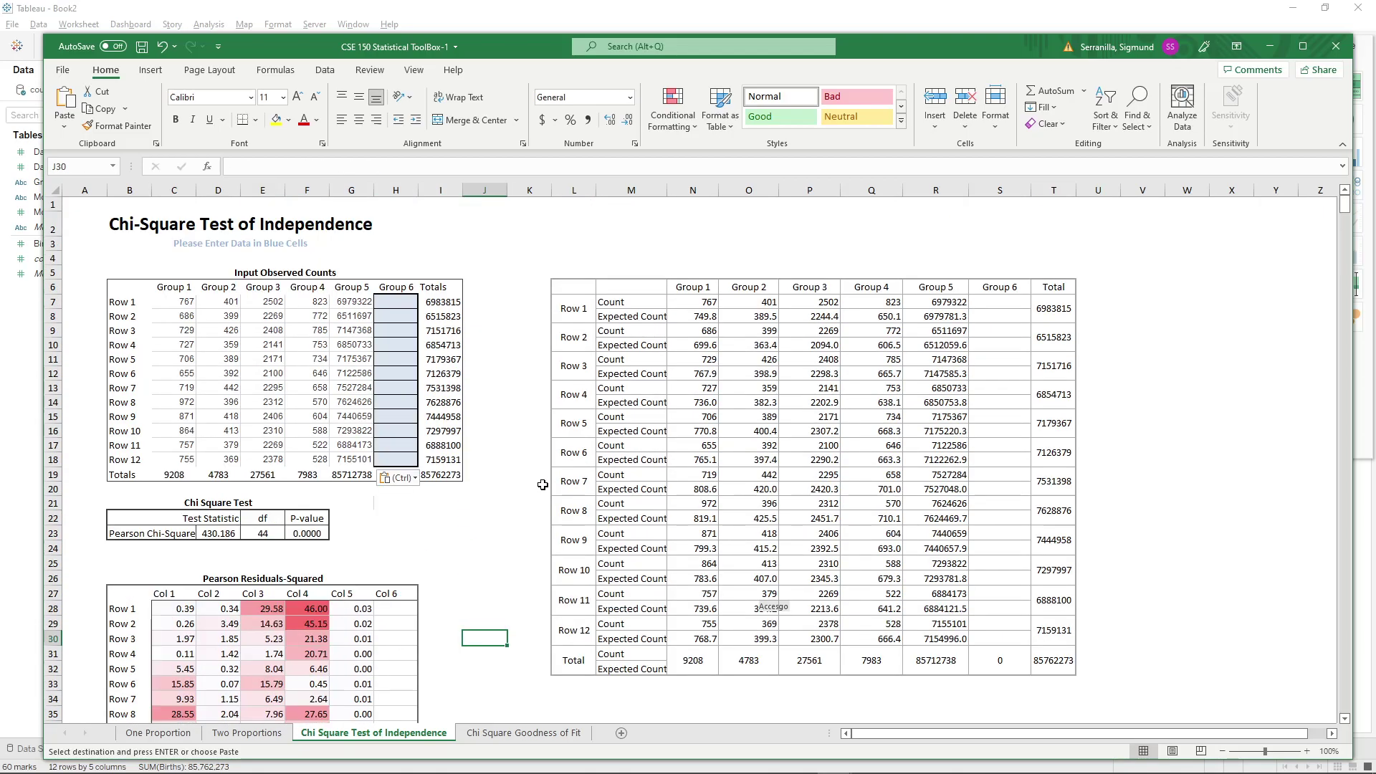
{"action": "left_click_drag", "start_coordinate": [679, 303], "coordinate": [1003, 672]}
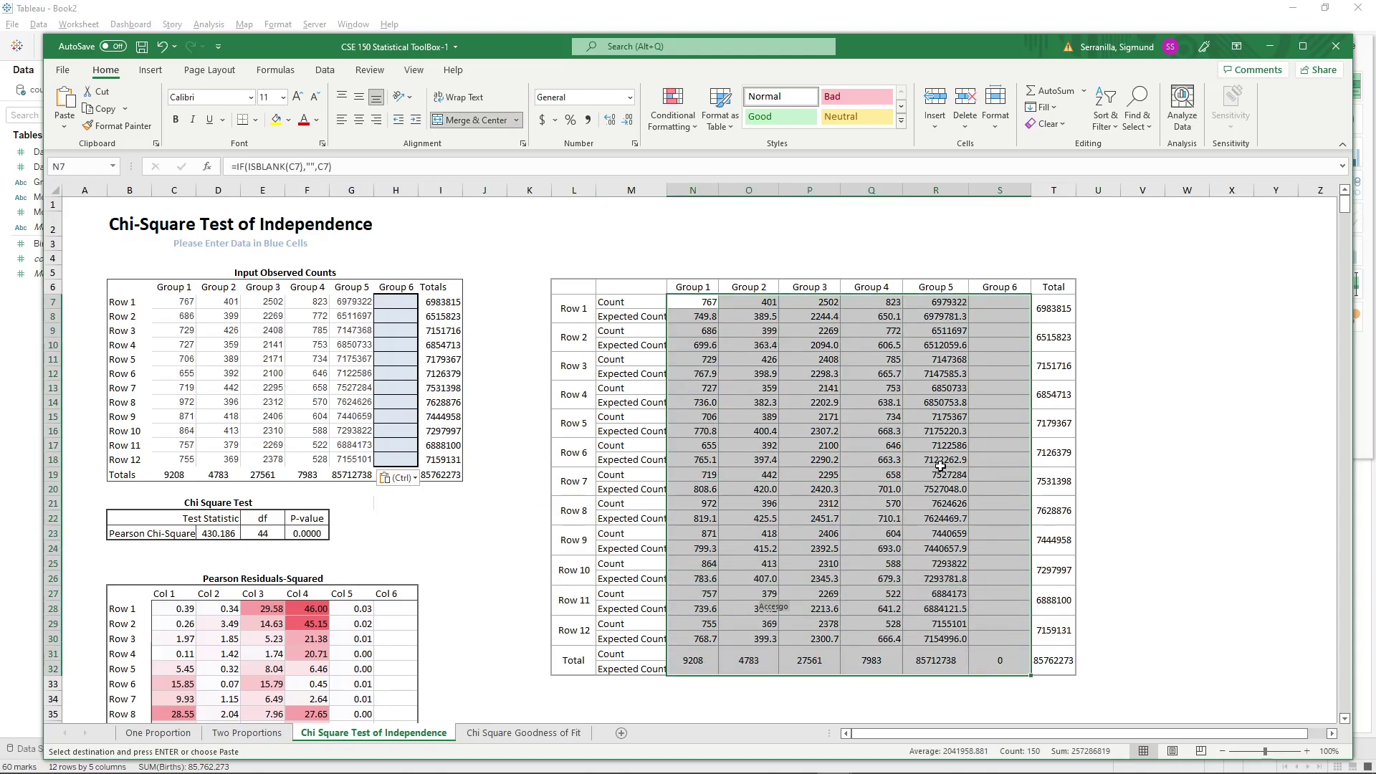
{"action": "left_click", "coordinate": [1150, 305]}
{"action": "scroll", "coordinate": [295, 400], "scroll_direction": "down", "scroll_amount": 1}
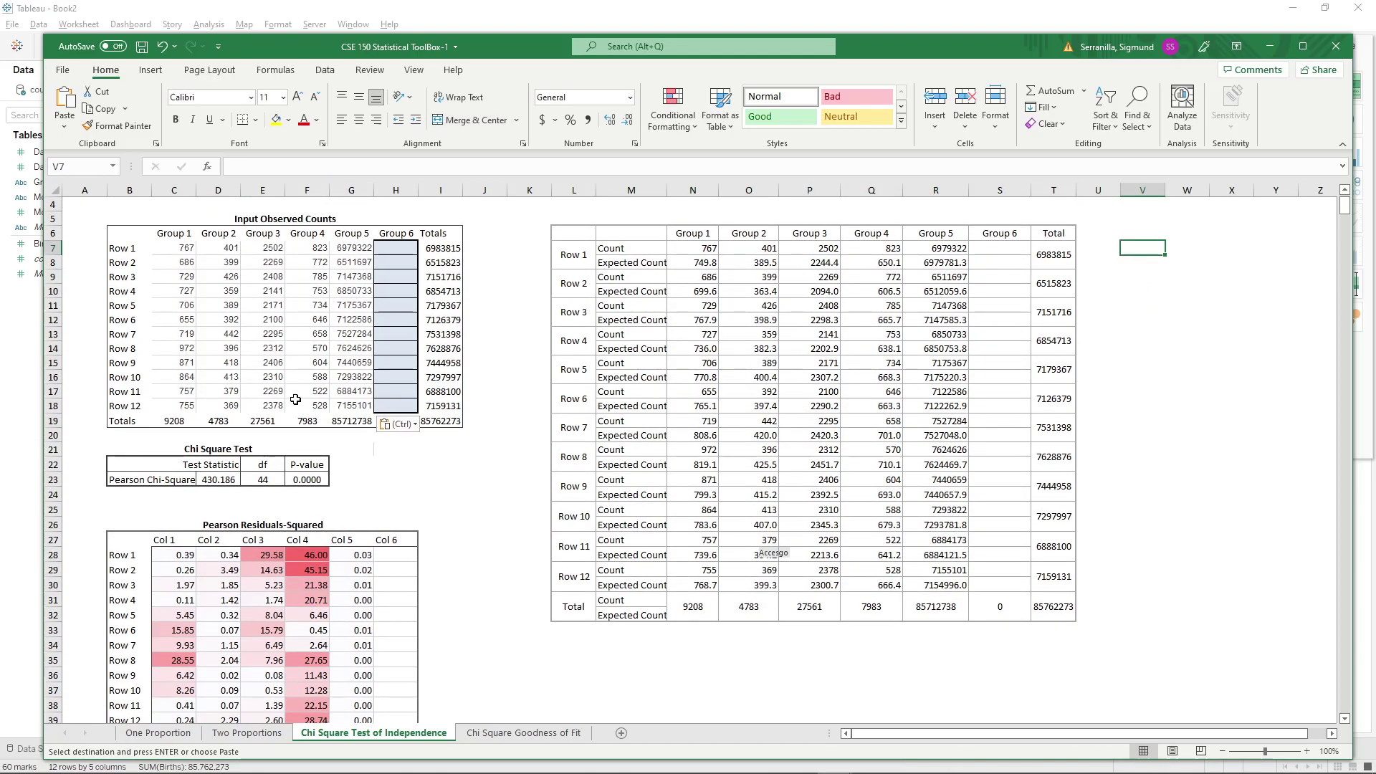
{"action": "left_click", "coordinate": [477, 455]}
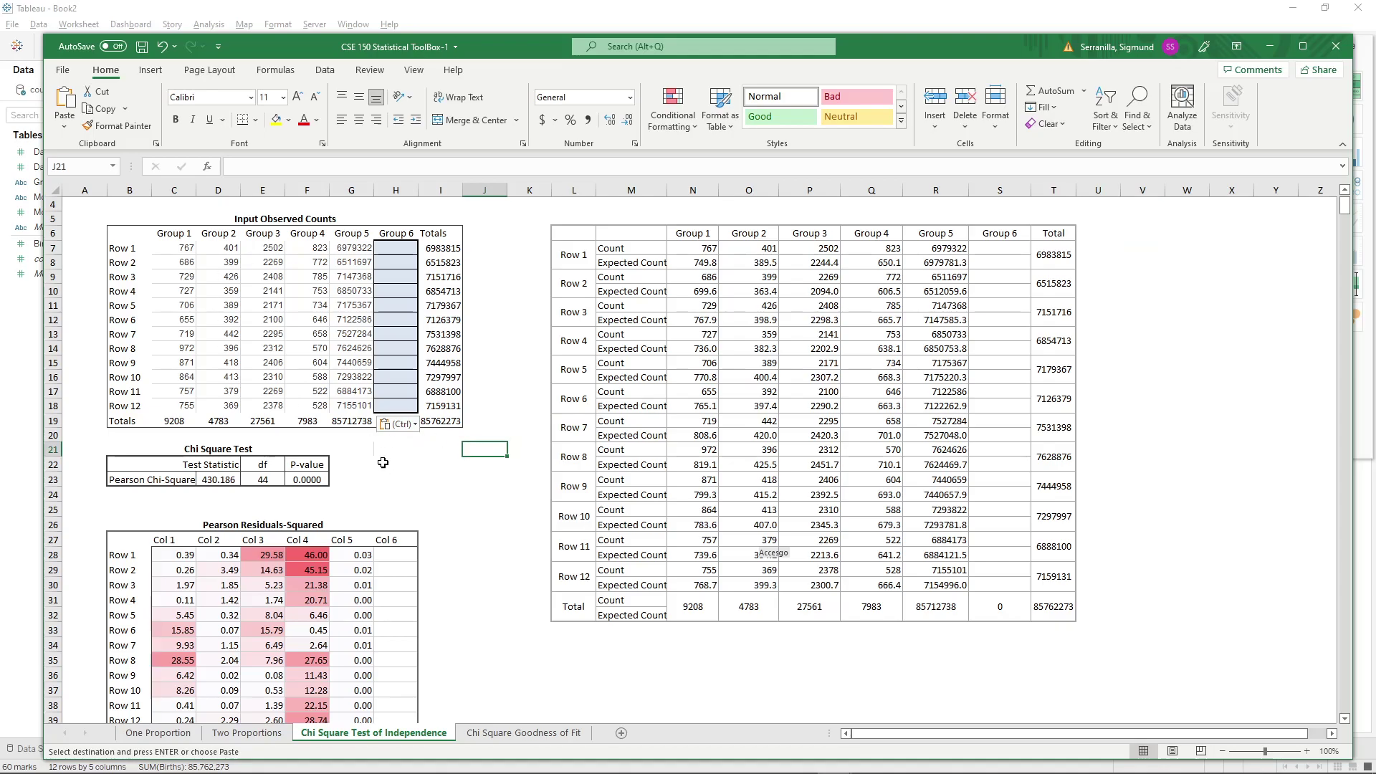
{"action": "scroll", "coordinate": [516, 464], "scroll_direction": "down", "scroll_amount": 1}
{"action": "scroll", "coordinate": [516, 463], "scroll_direction": "up", "scroll_amount": 2}
{"action": "scroll", "coordinate": [516, 463], "scroll_direction": "down", "scroll_amount": 1}
{"action": "left_click", "coordinate": [482, 459]}
{"action": "key", "text": "Up"}
{"action": "key", "text": "Up"}
{"action": "key", "text": "Up"}
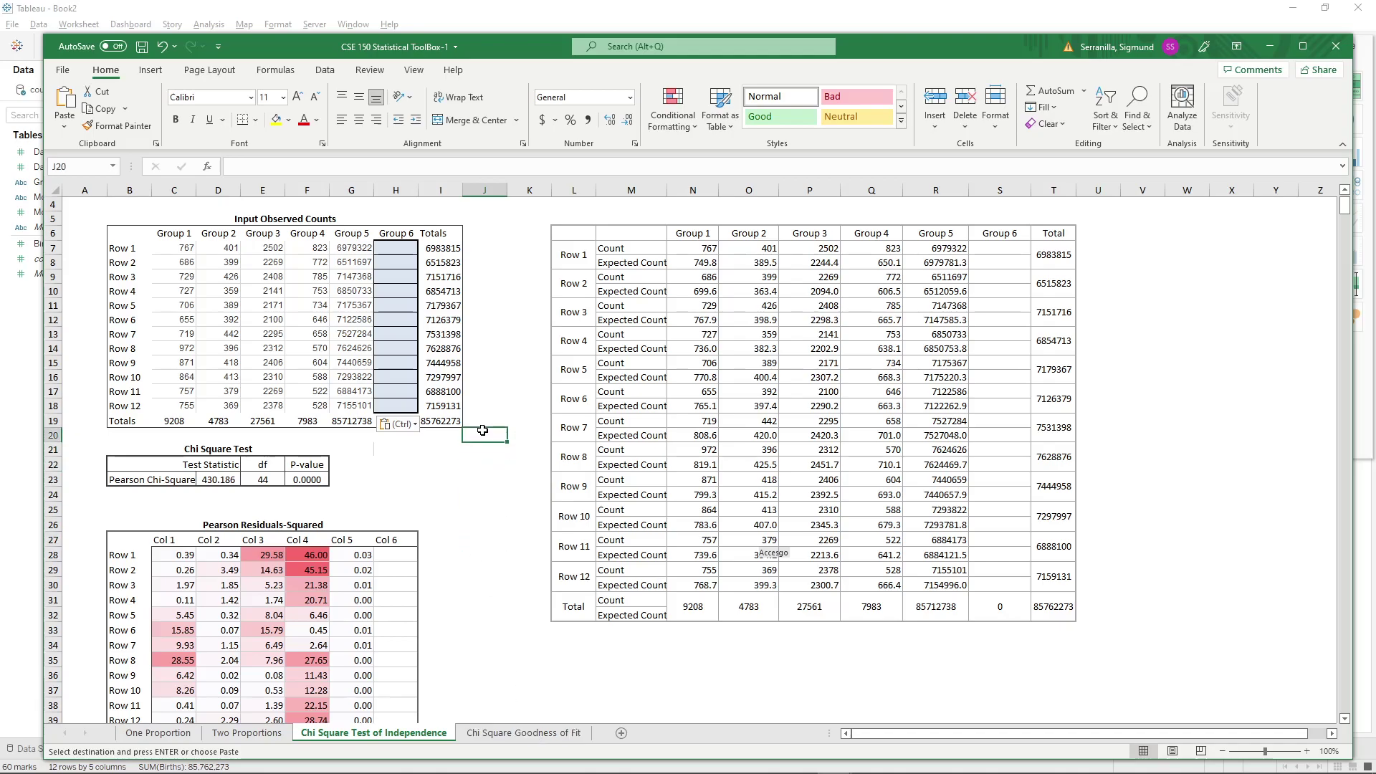
{"action": "scroll", "coordinate": [468, 518], "scroll_direction": "down", "scroll_amount": 2}
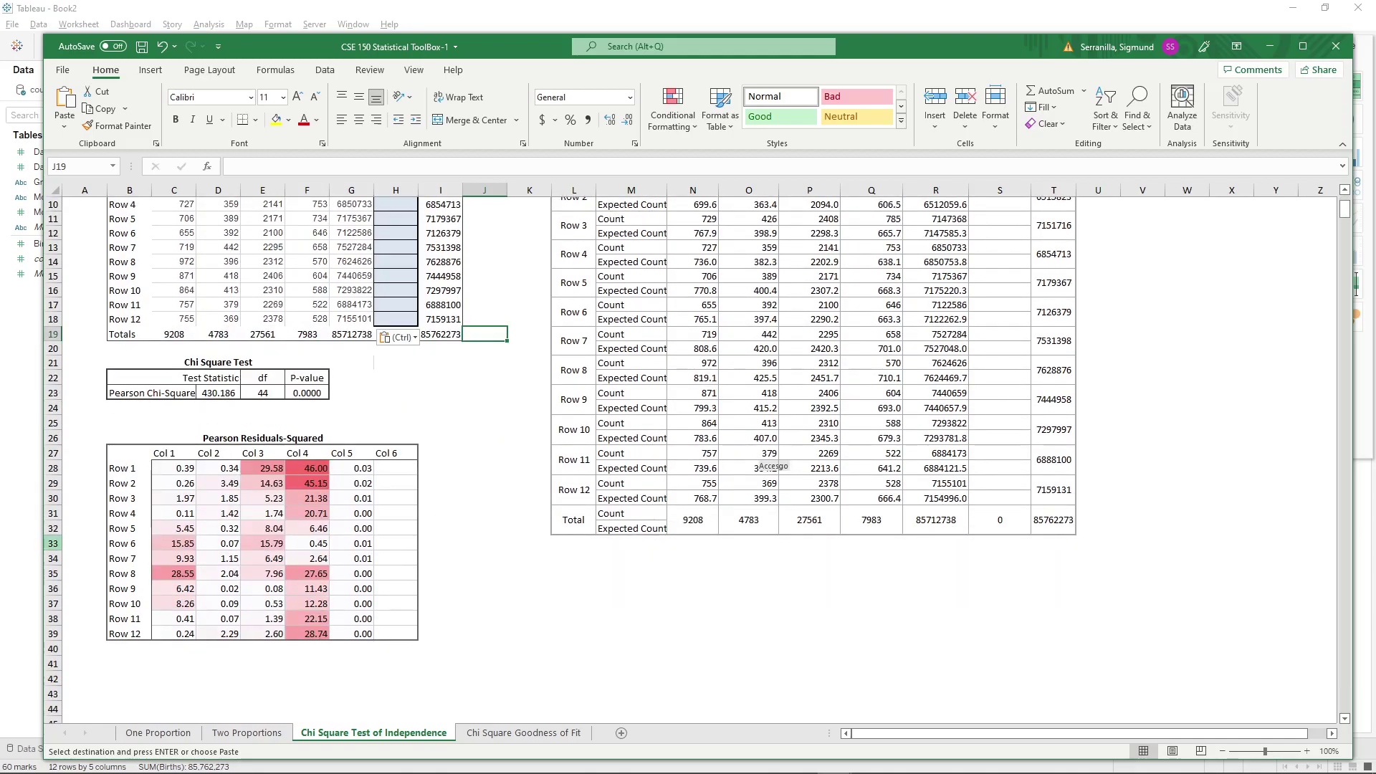